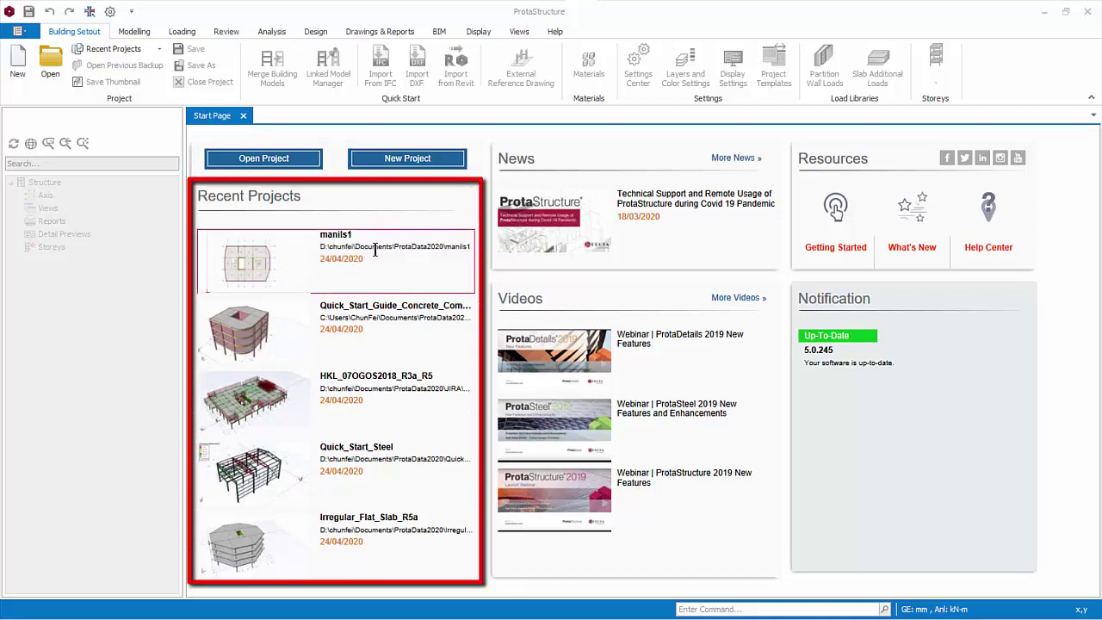
Preview the Quick_Start_Guide_Concrete_Complete_R5 project and look through the available project data folders
mouse_move(367, 310)
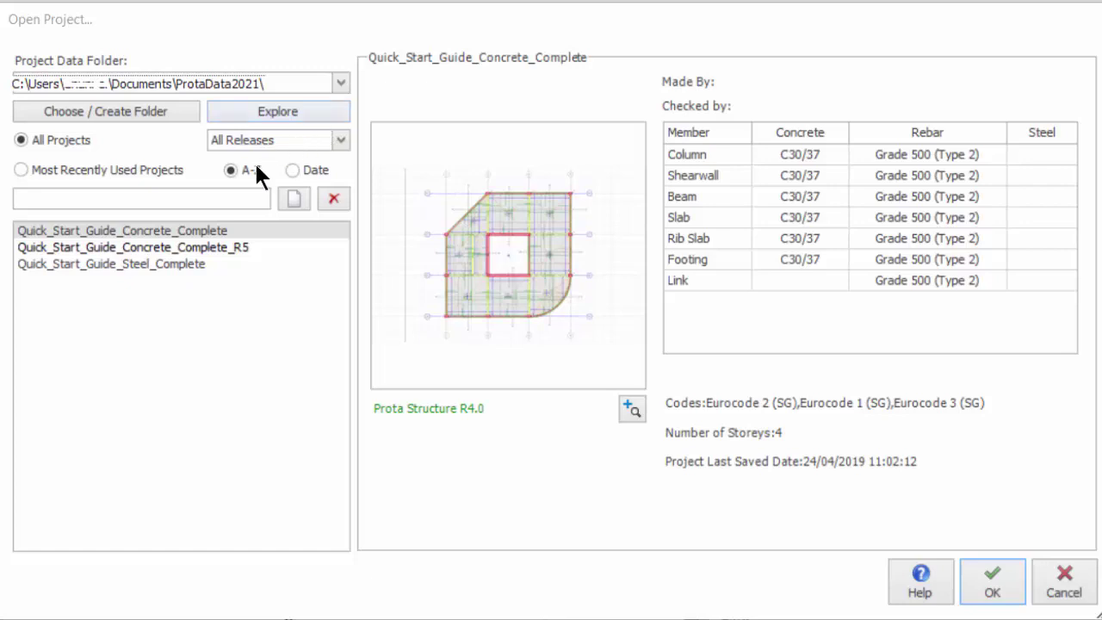
click(216, 247)
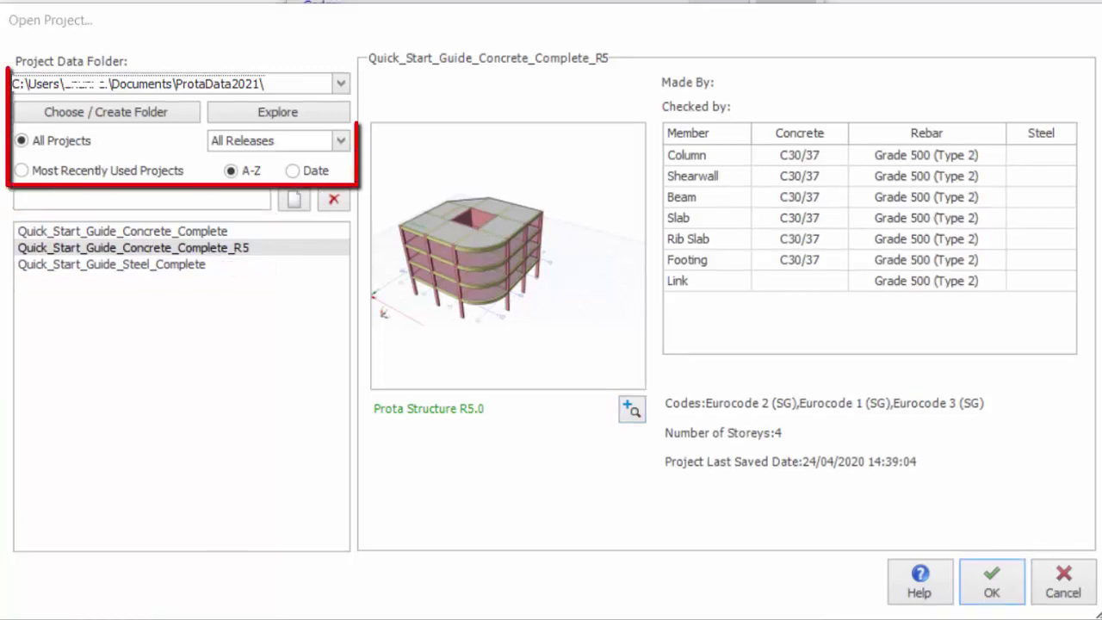
click(341, 83)
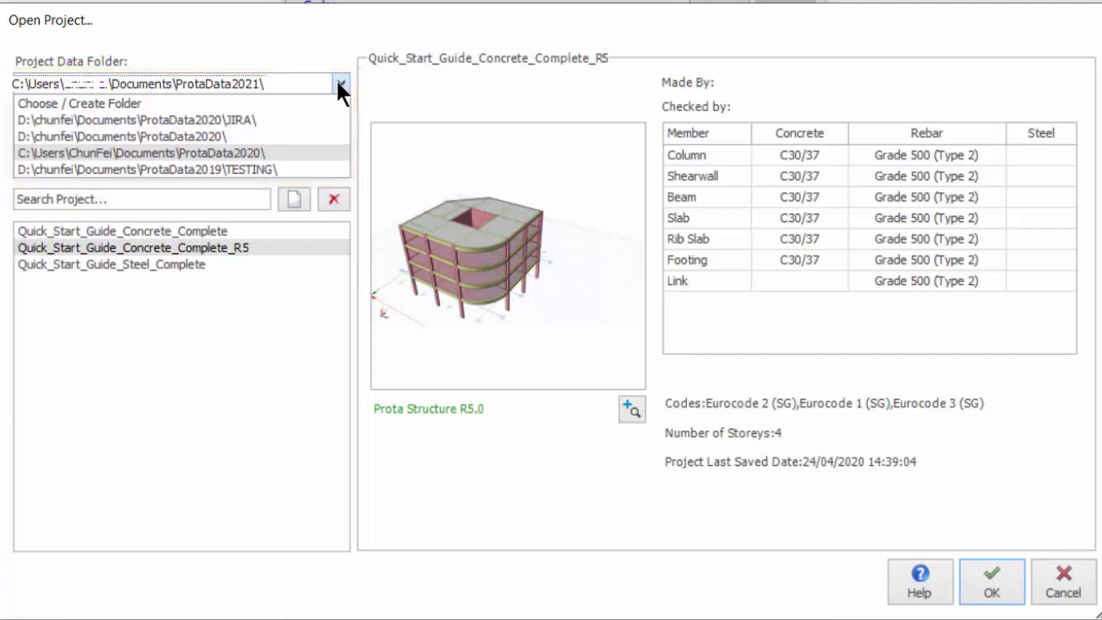
click(341, 83)
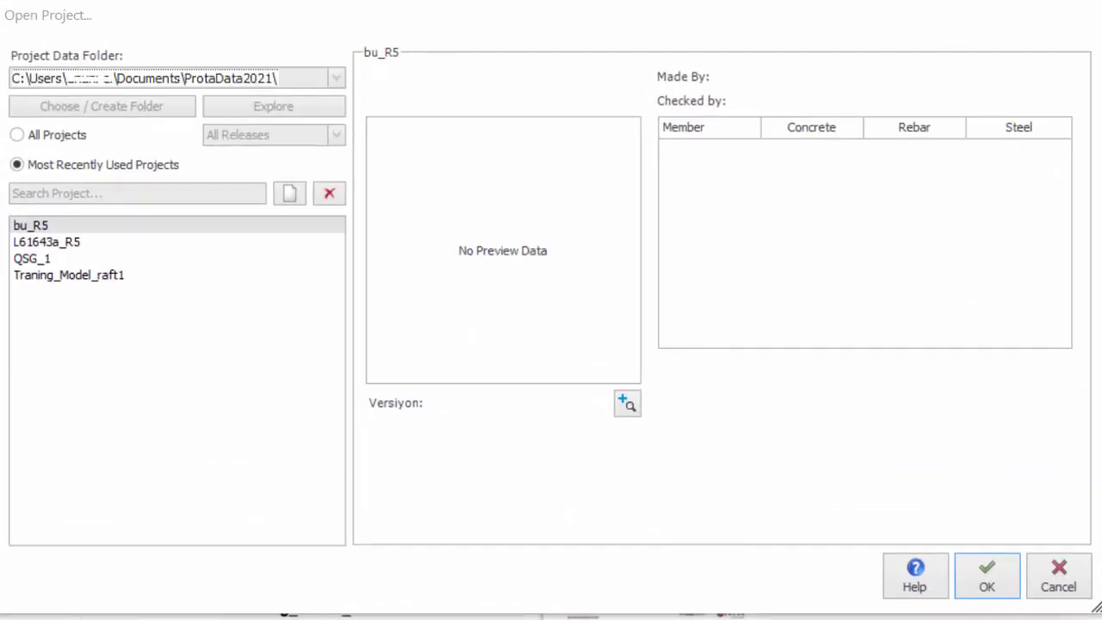
List all projects and enter Training_01 as the project code for a new project
click(18, 137)
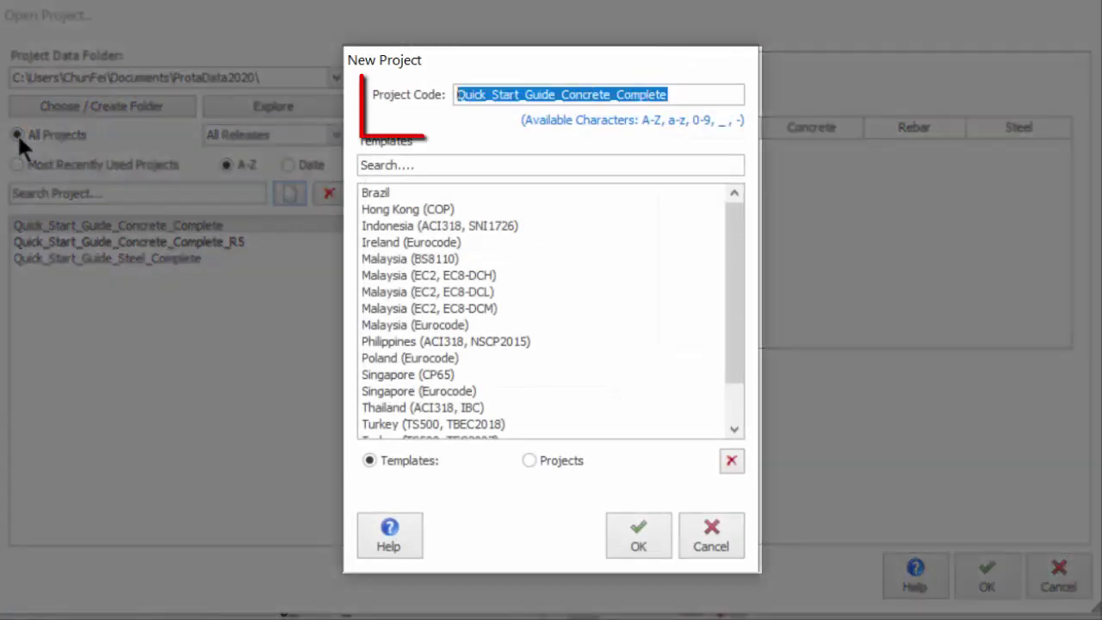
text(Training_)
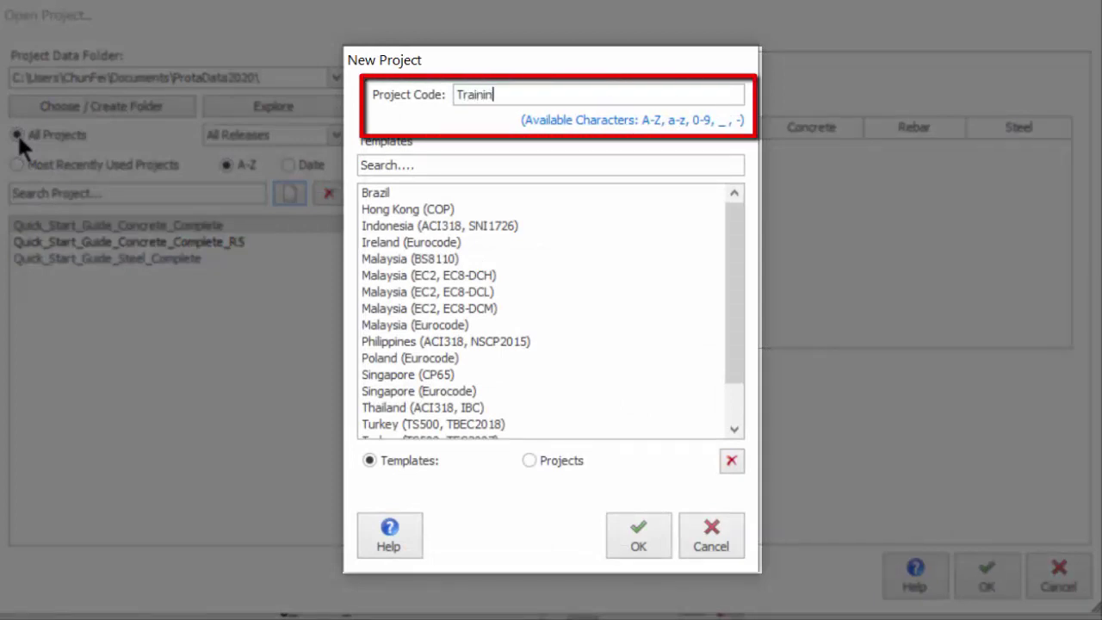
text(1)
key(Tab)
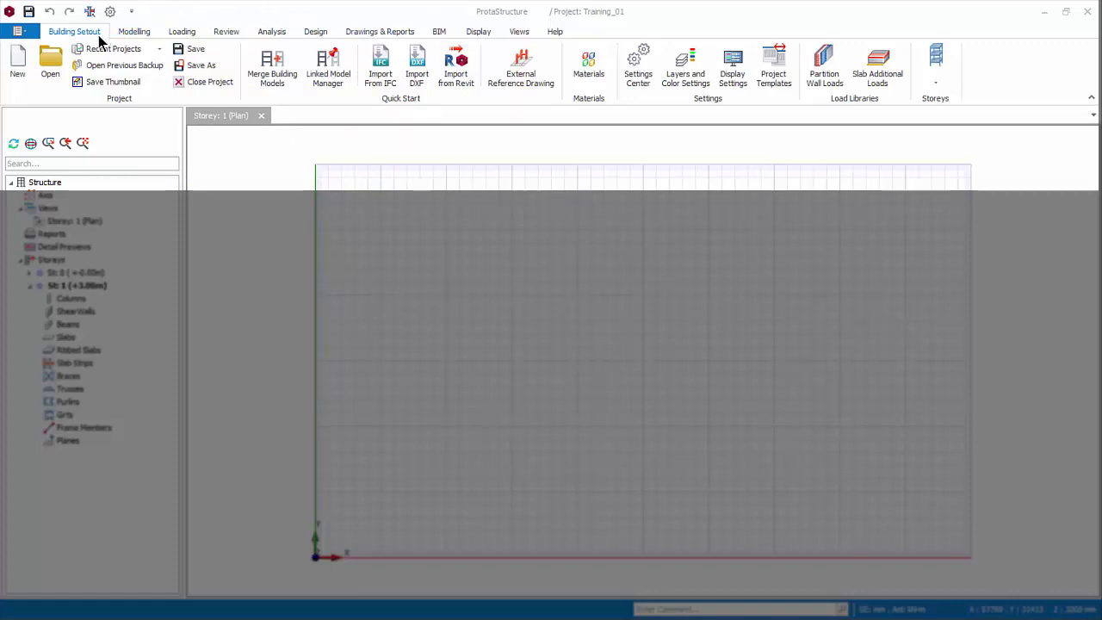
Look through the command sets from modelling through review and design to drawings and reports, and return to the building setout commands
click(129, 35)
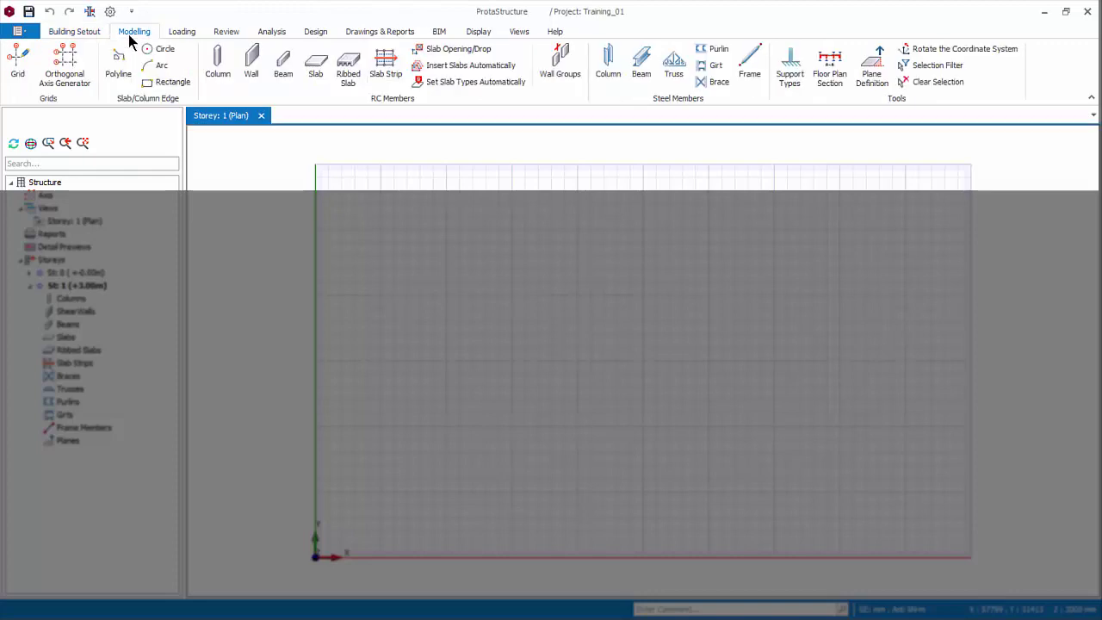
scroll(129, 39, down, 1)
scroll(129, 40, down, 1)
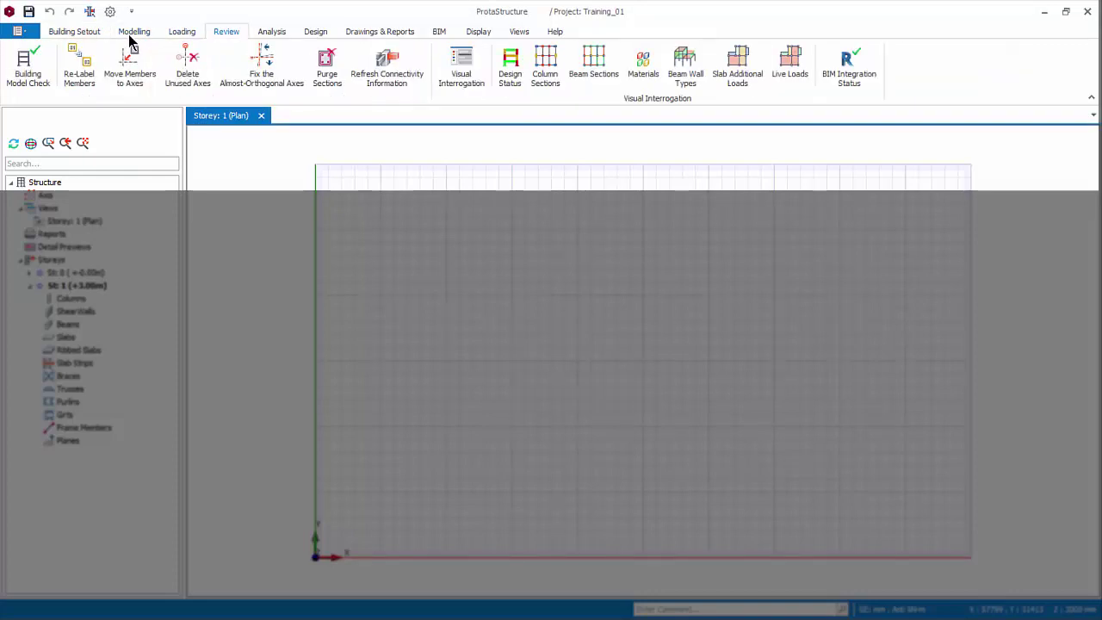
scroll(129, 38, down, 1)
scroll(129, 39, down, 1)
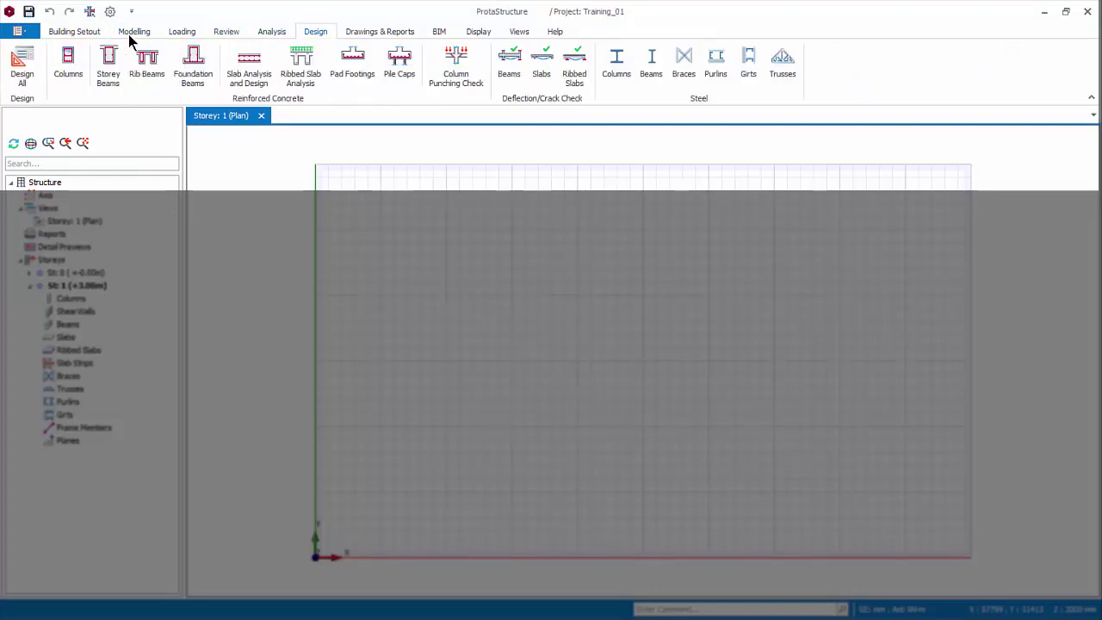
scroll(129, 38, down, 1)
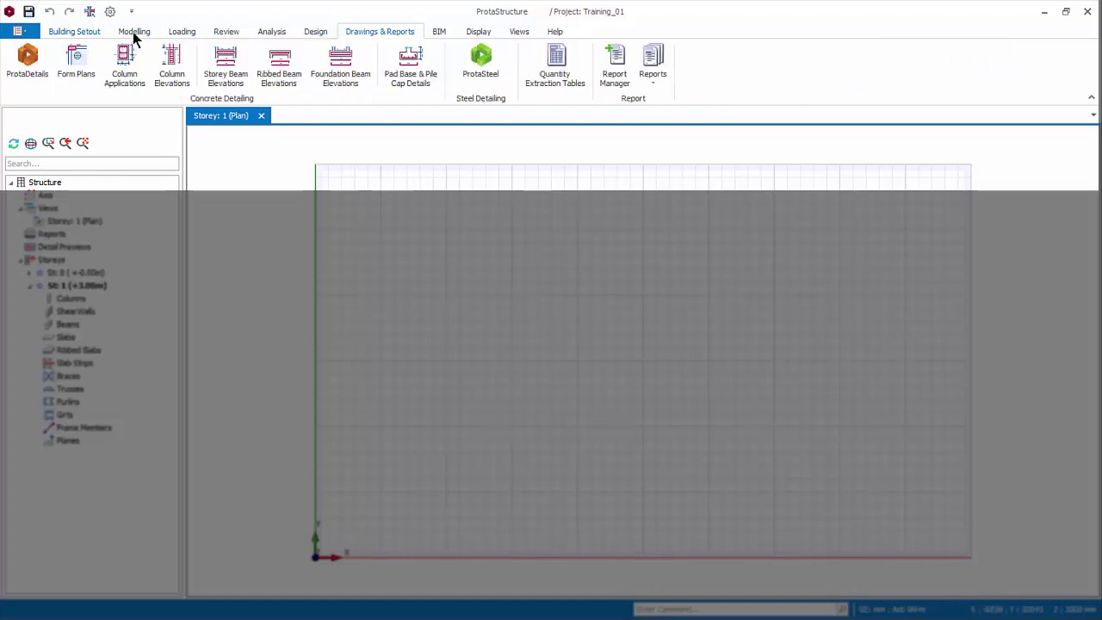
scroll(133, 36, up, 6)
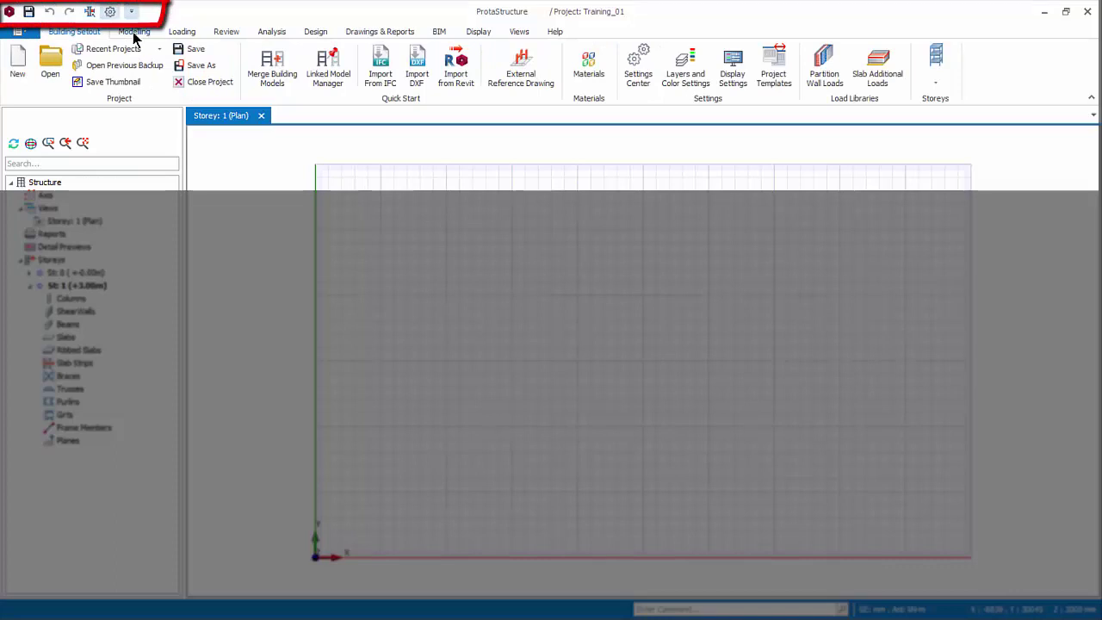
Add the New command to the quick access shortcuts and remove it again
right_click(34, 66)
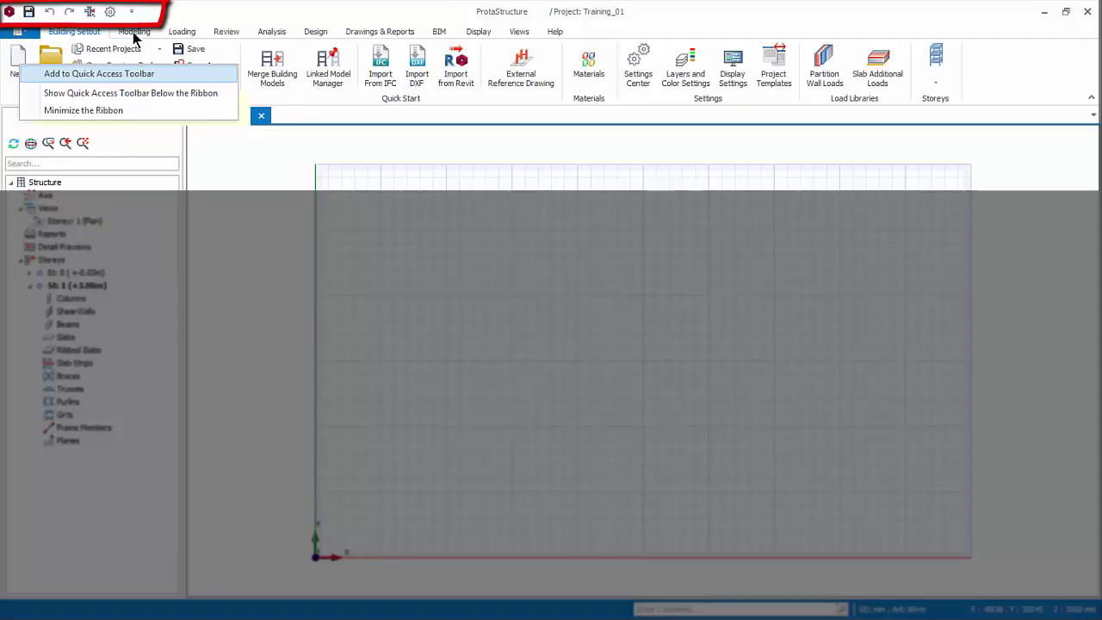
click(99, 73)
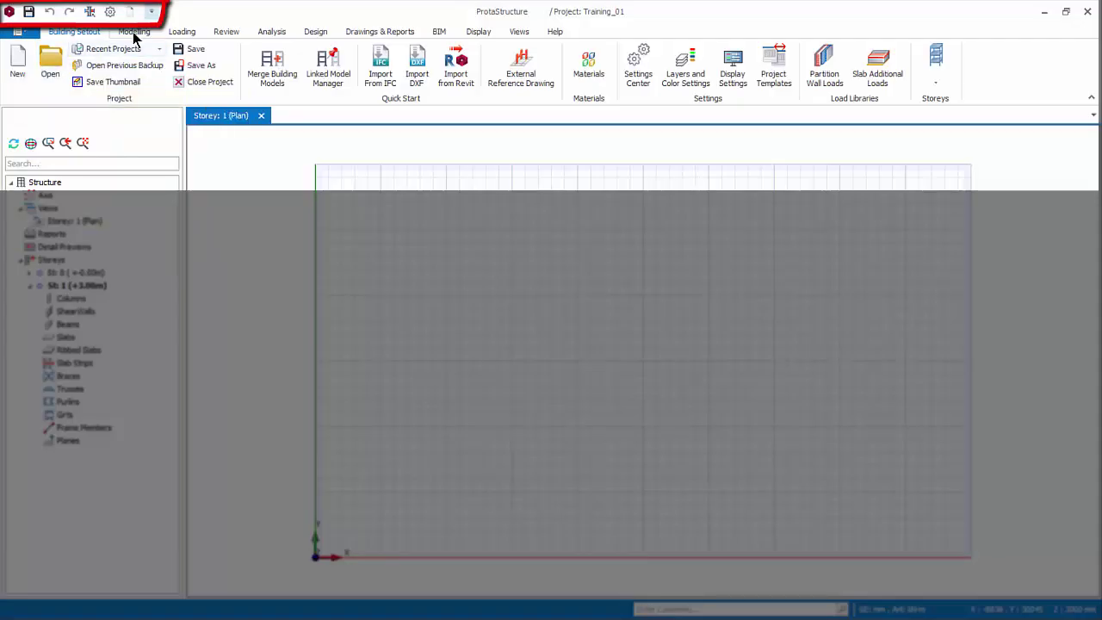
click(152, 11)
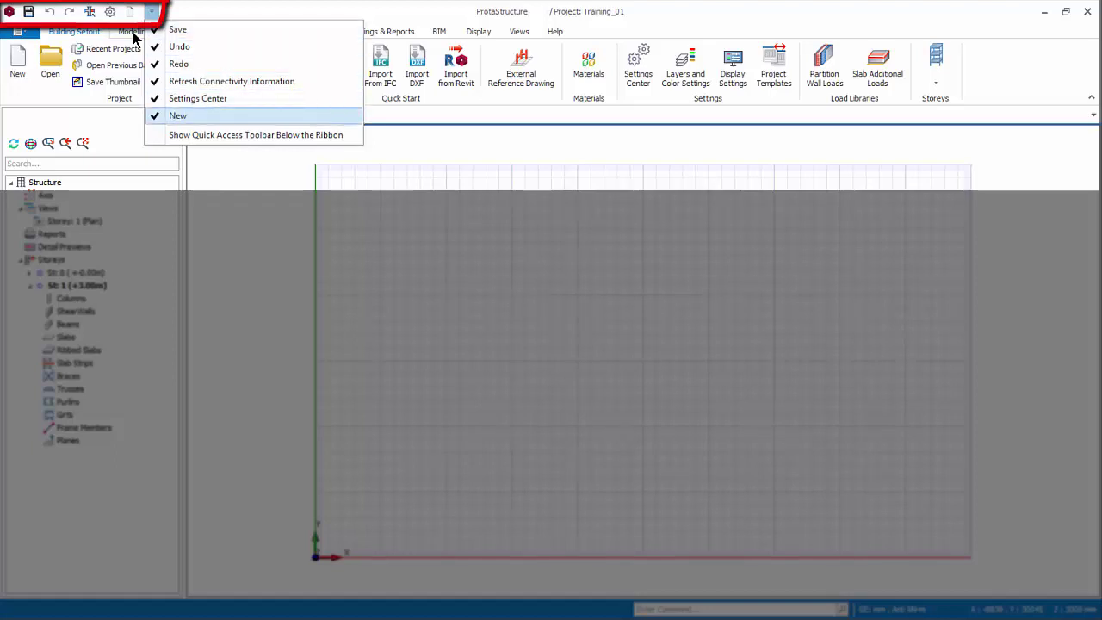
key(Return)
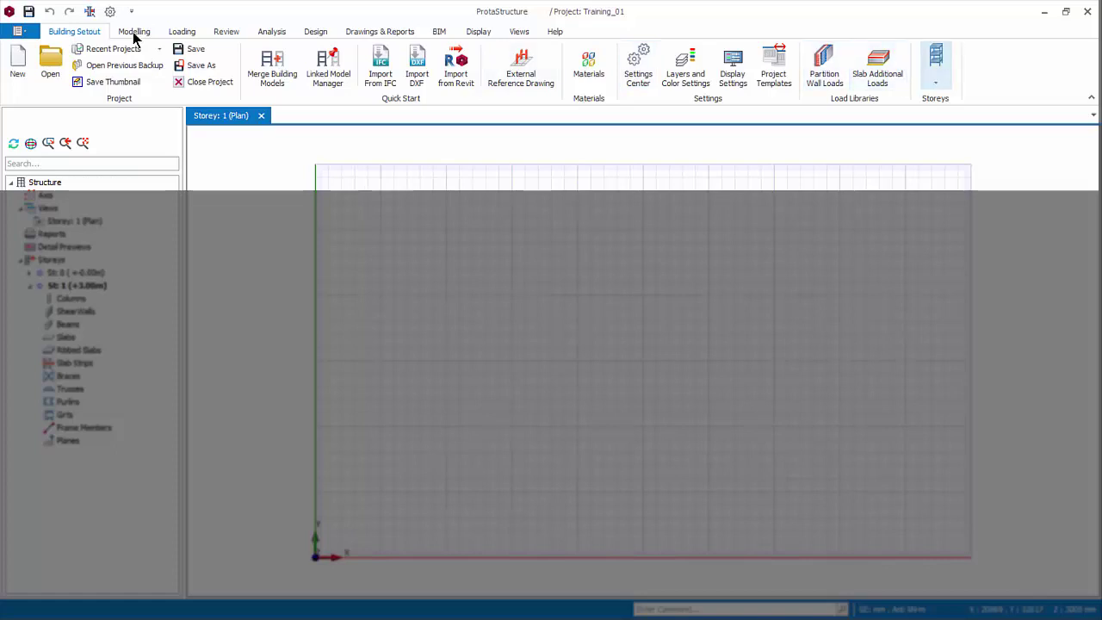
Minimize the ribbon and restore it to its full display
right_click(884, 62)
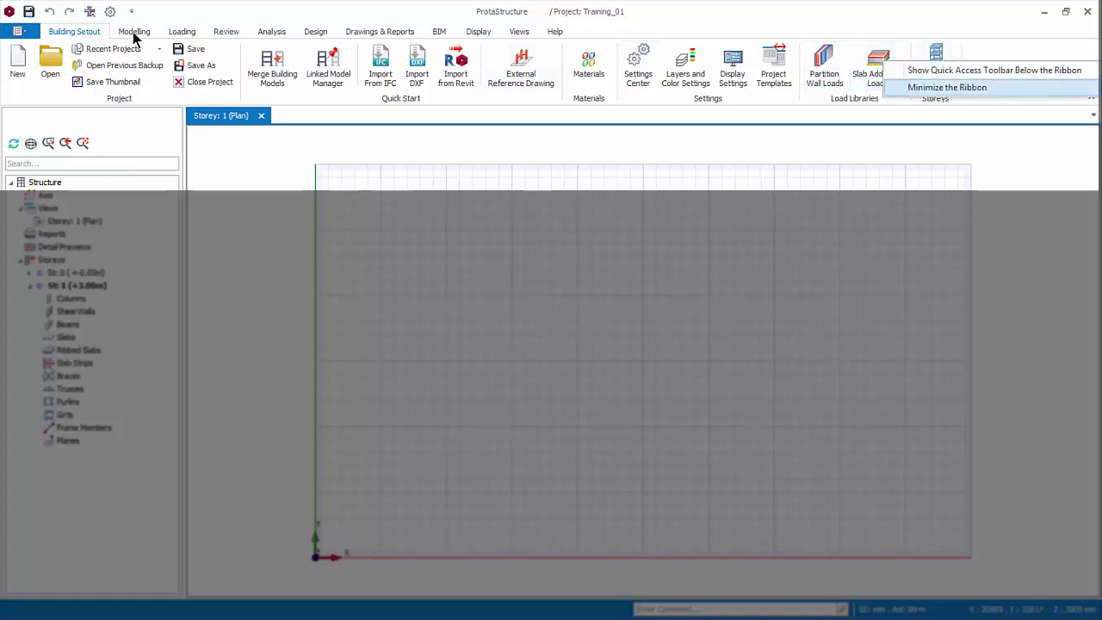
key(Return)
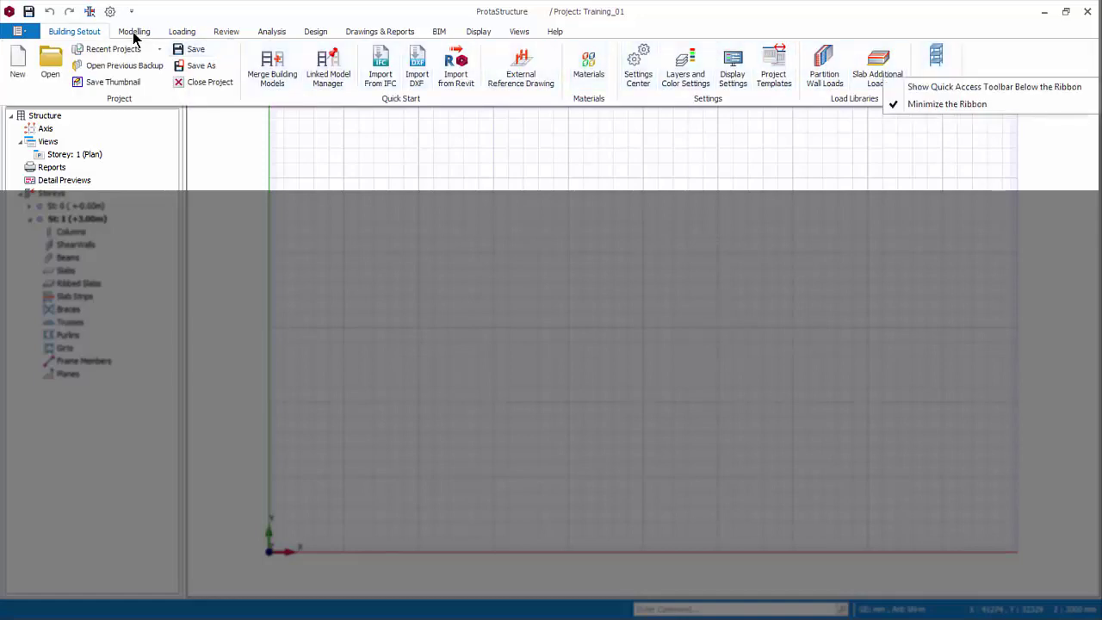
key(Down)
key(Down)
key(Return)
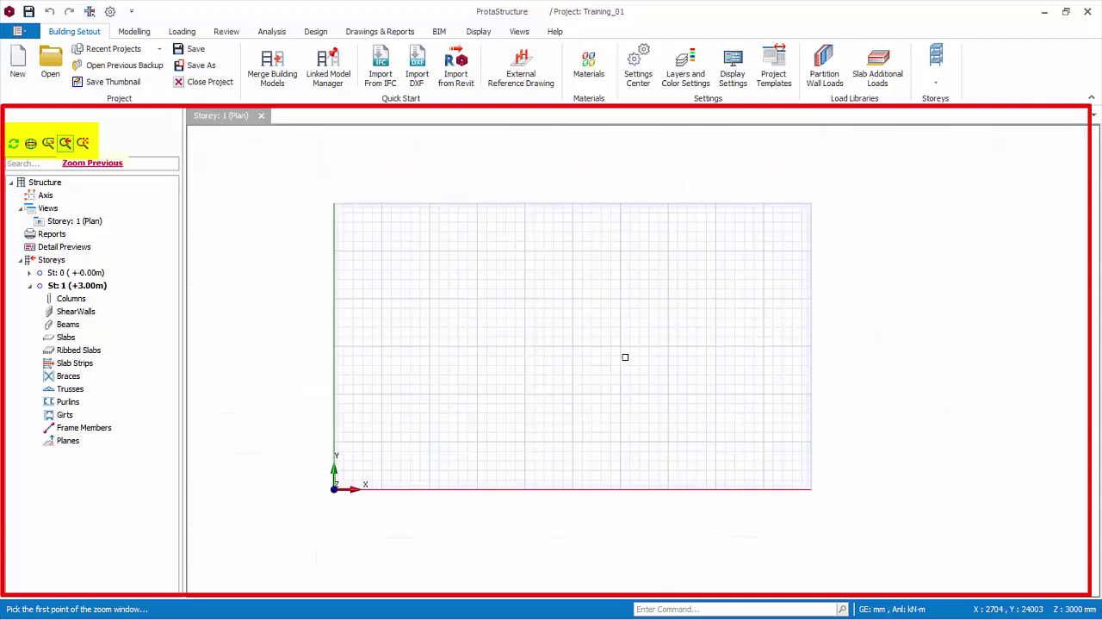
Fit the whole plan in the view and examine the Views branch of the structure tree
click(83, 142)
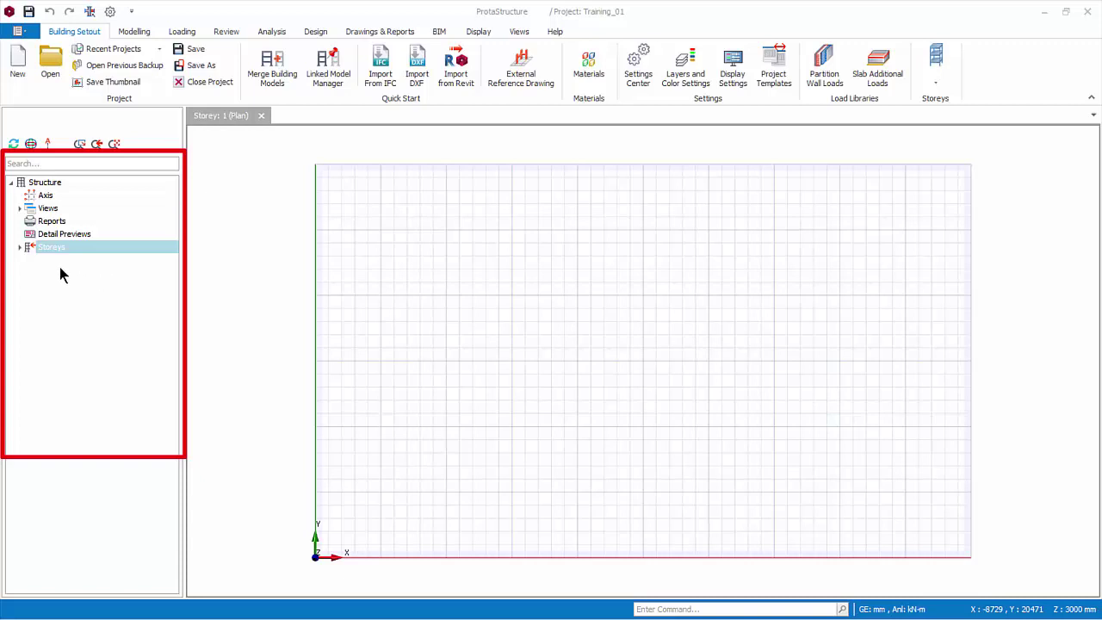
click(19, 209)
key(Right)
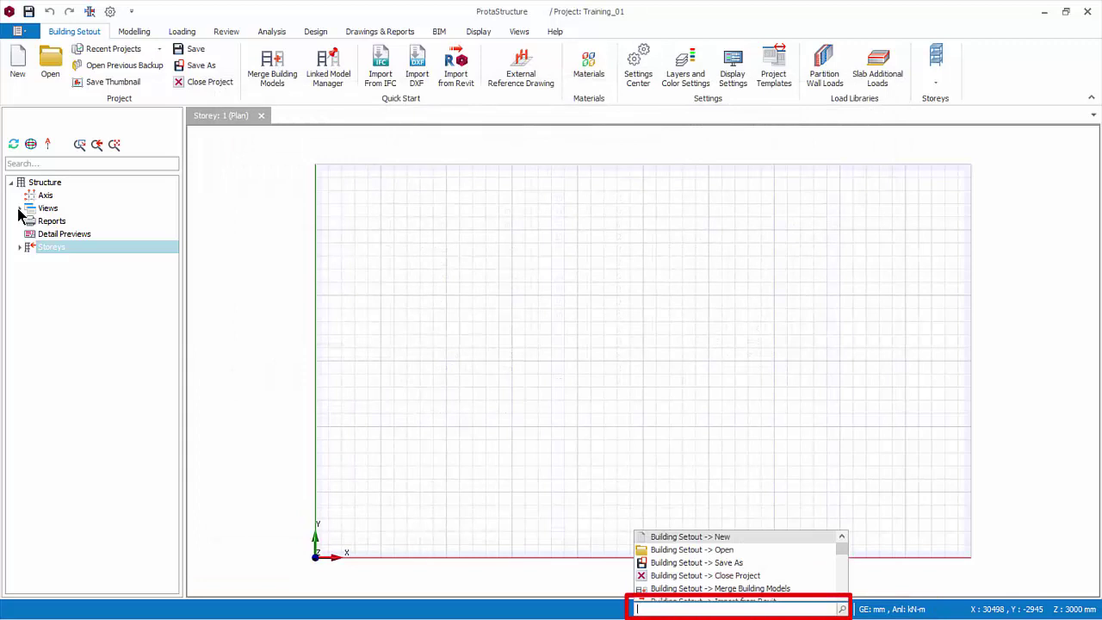
Search the commands for "settings", open the Settings Center from the results and close it
text(settings)
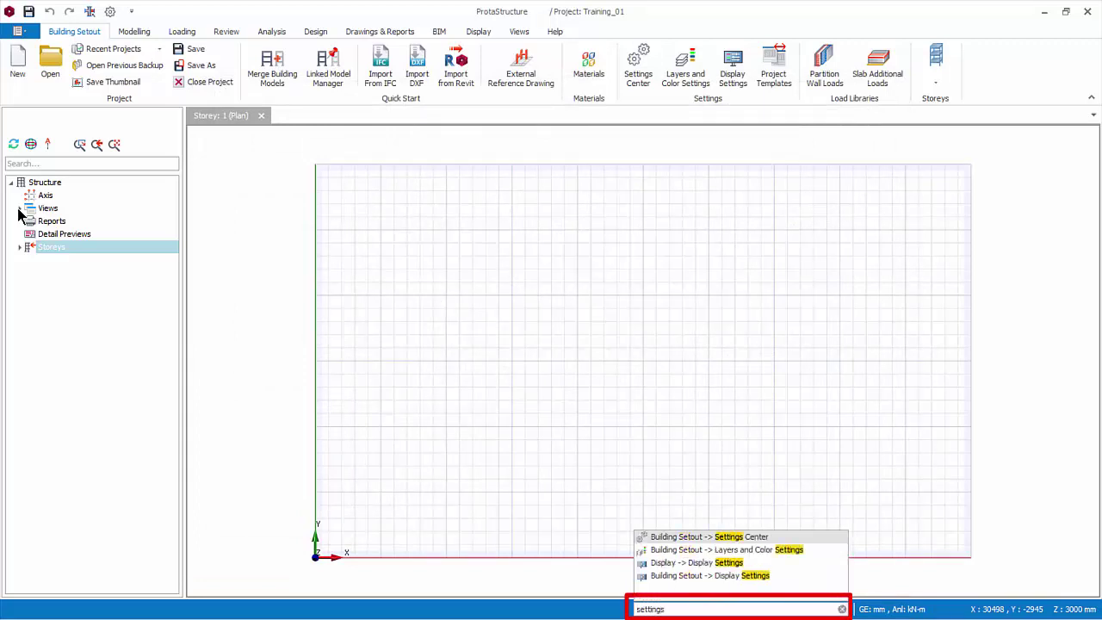
key(Return)
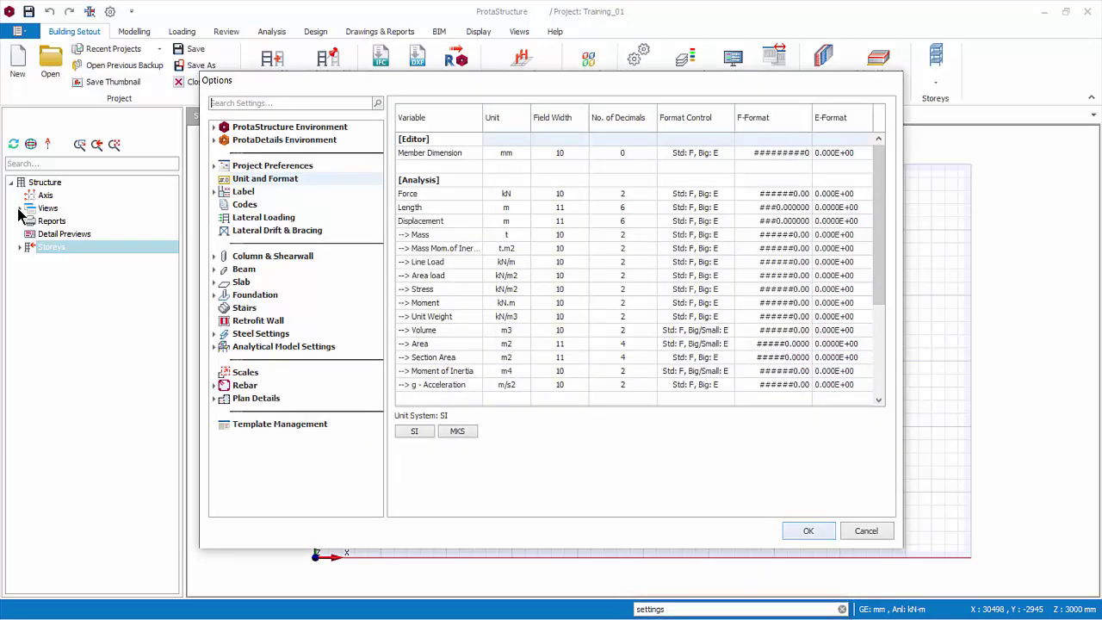
key(Return)
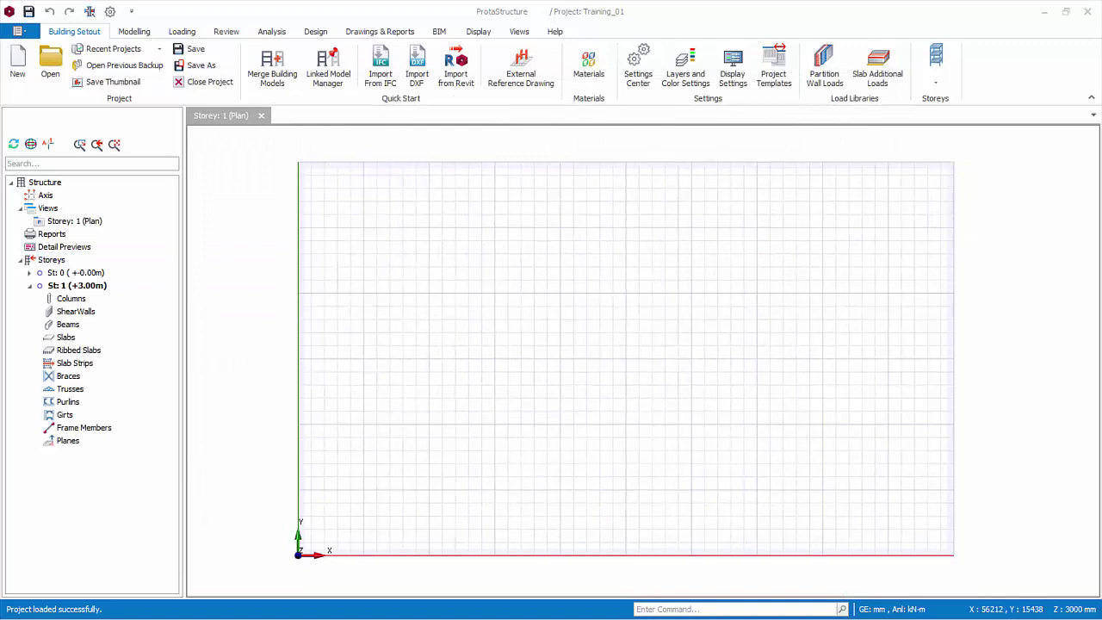
Open the Settings Center and examine the selectable concrete design codes without changing the current one
click(639, 69)
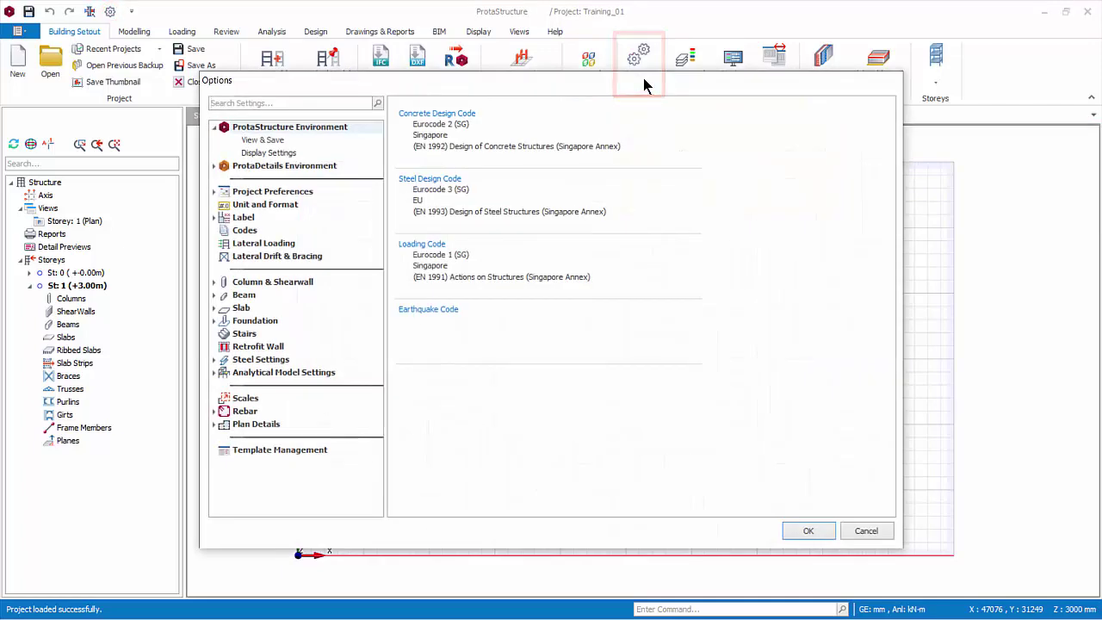
click(431, 127)
double_click(430, 128)
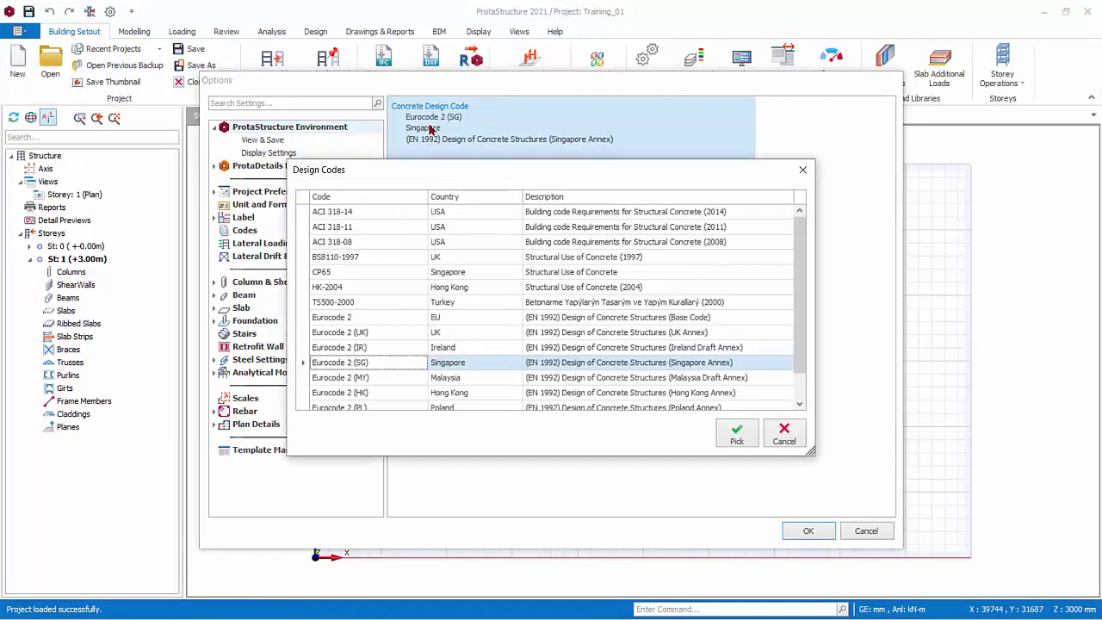
click(785, 441)
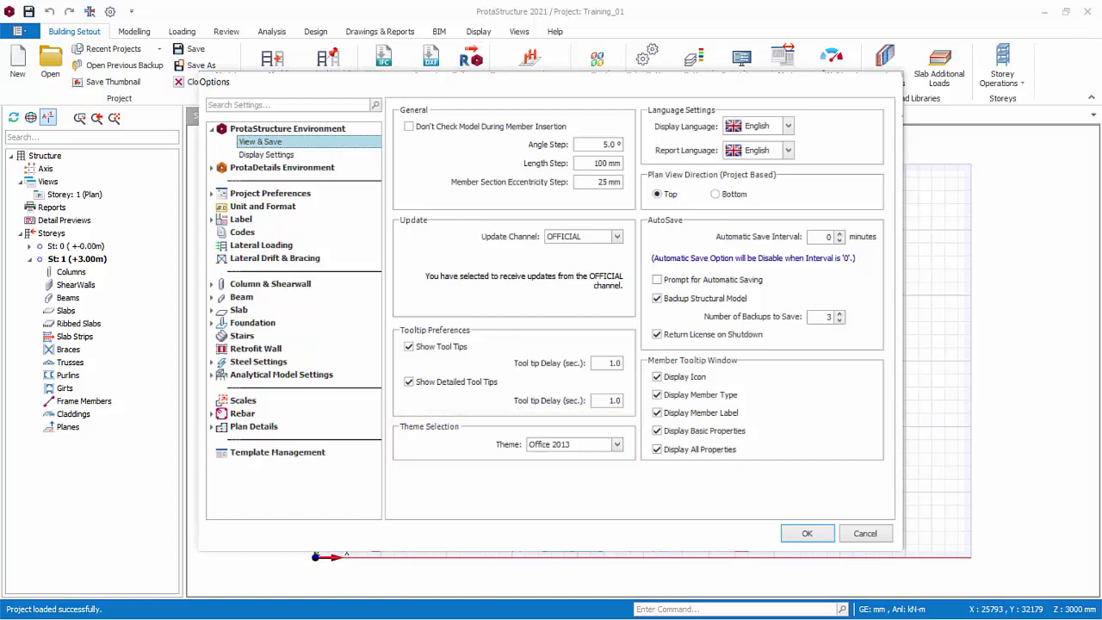
Examine the ProtaStructure display settings for colors, grid and object snap
click(292, 154)
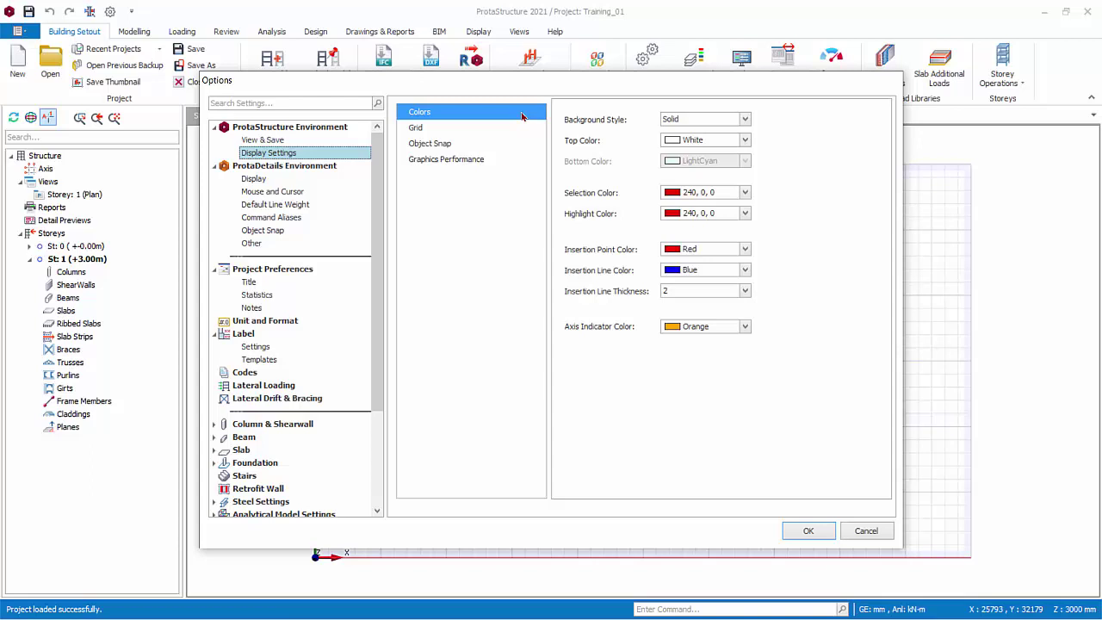
click(415, 132)
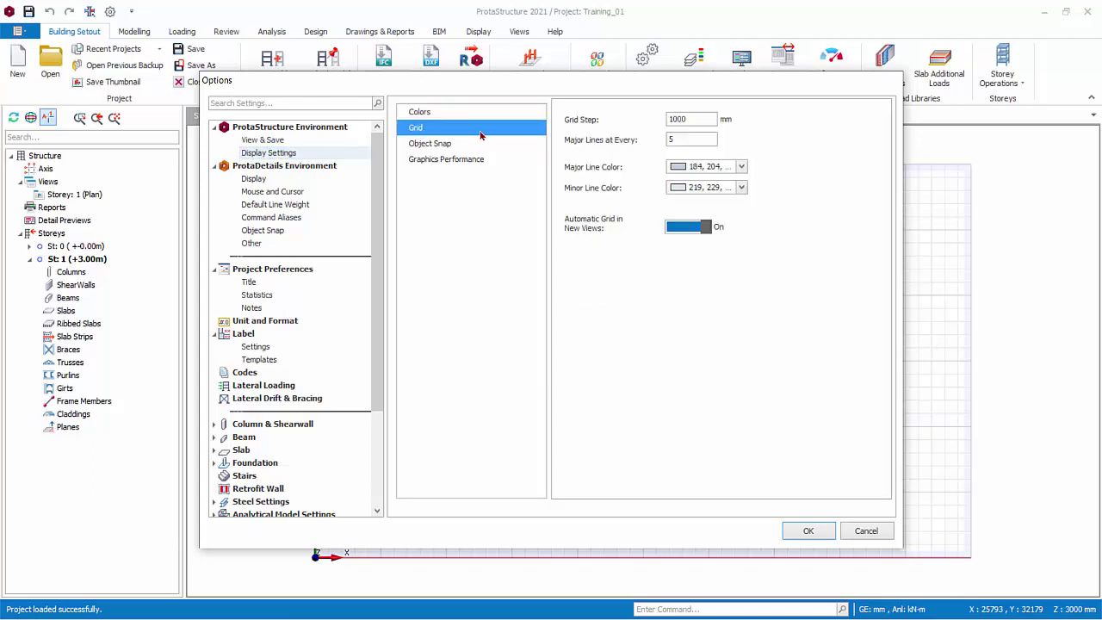
click(438, 148)
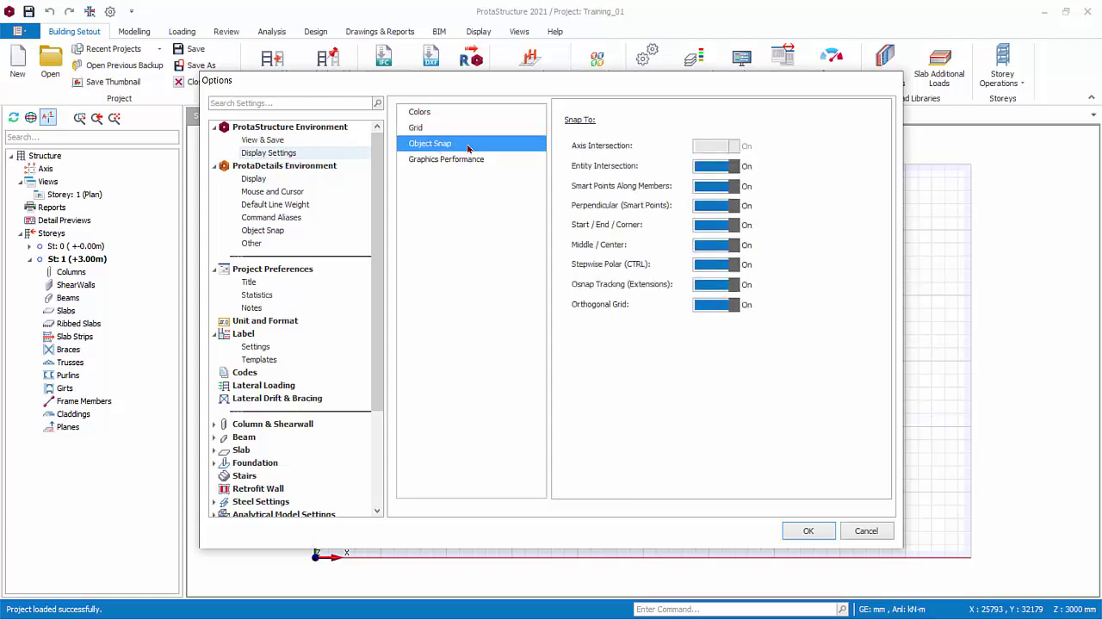
Examine the ProtaDetails environment settings for mouse and cursor, default line weight, command aliases, object snap and other options
click(307, 167)
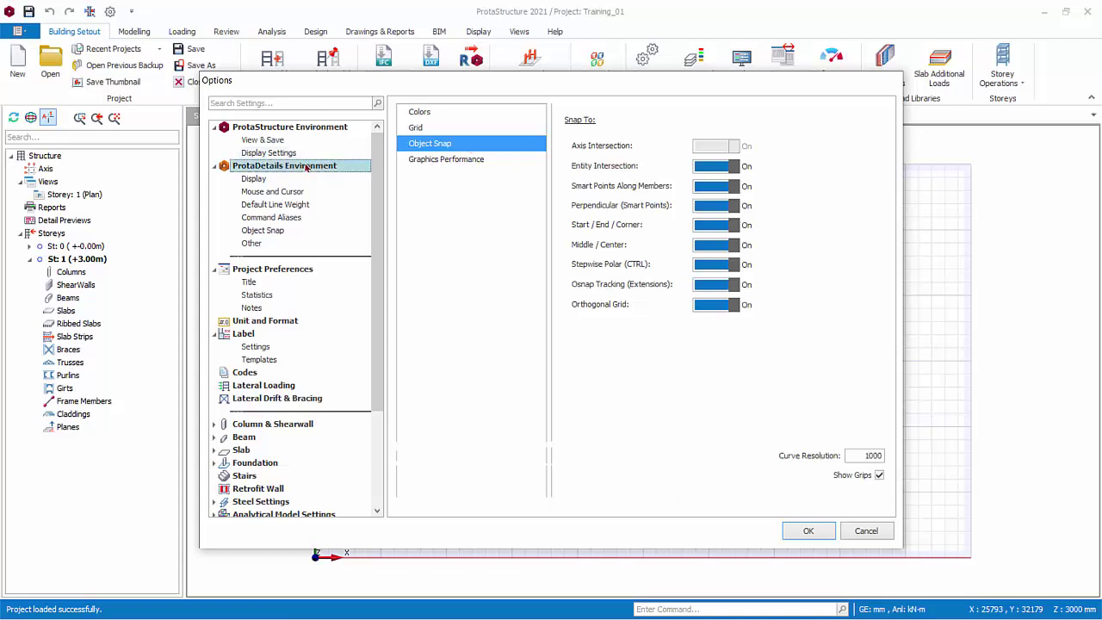
click(265, 193)
click(264, 207)
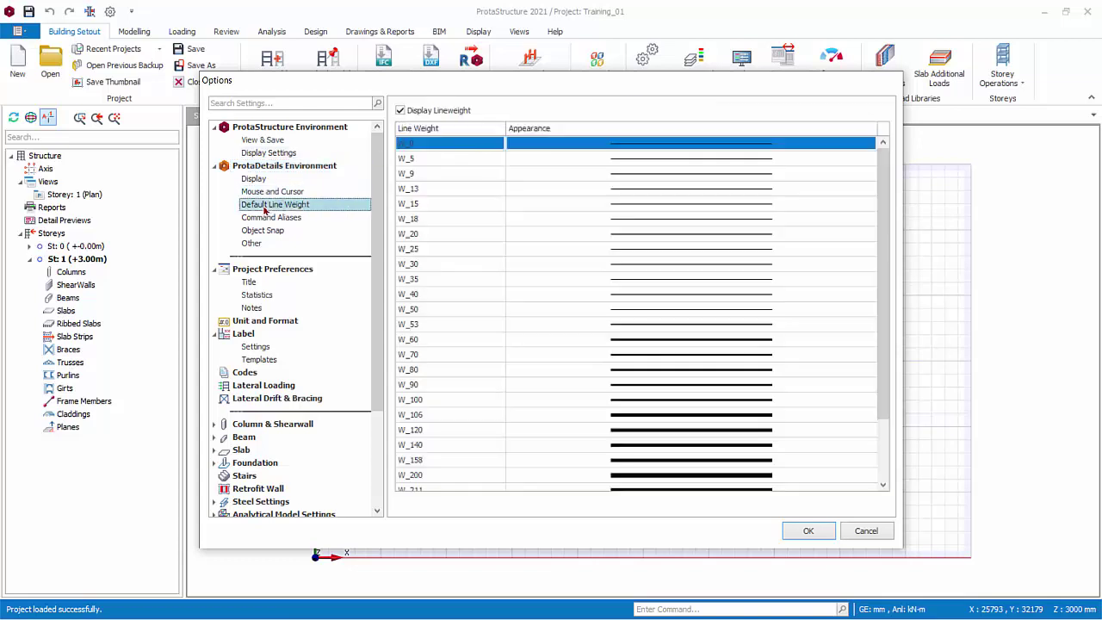
click(265, 217)
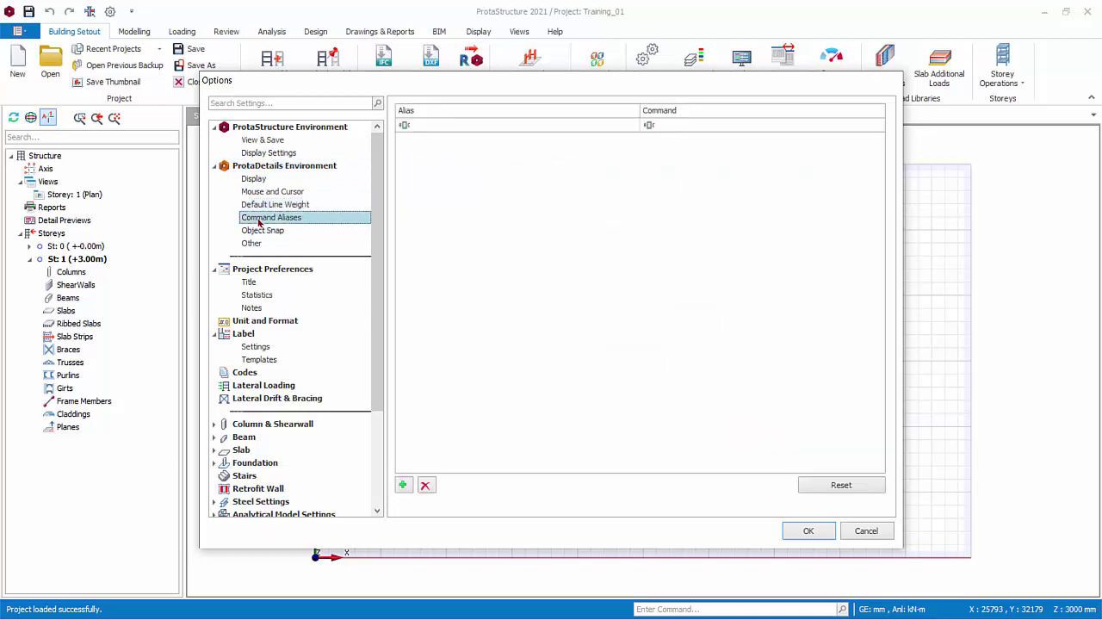
click(265, 231)
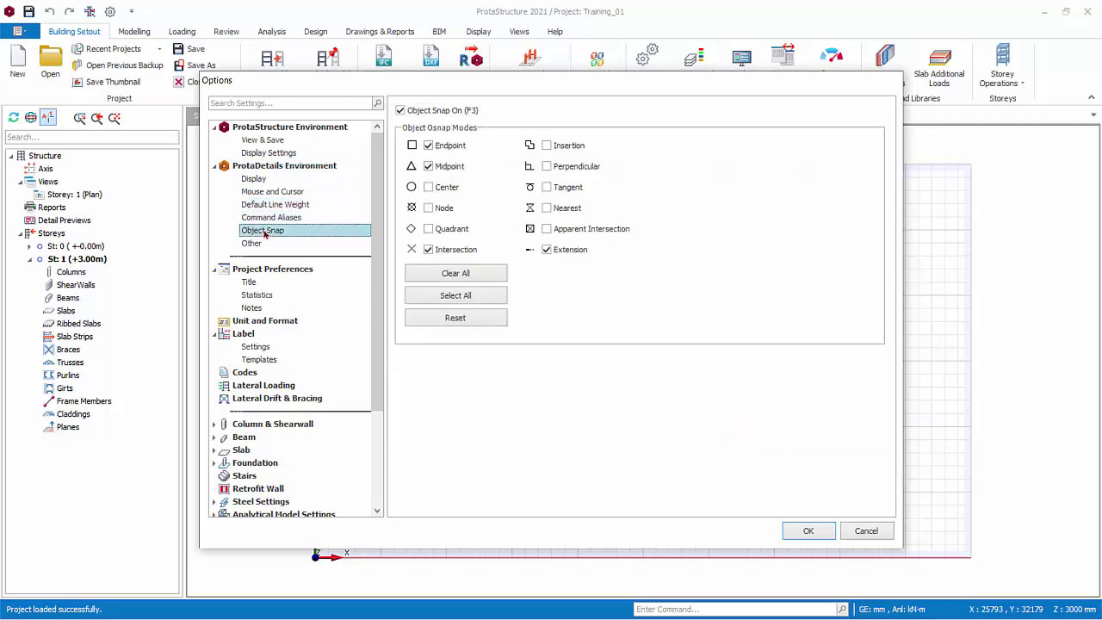
click(258, 245)
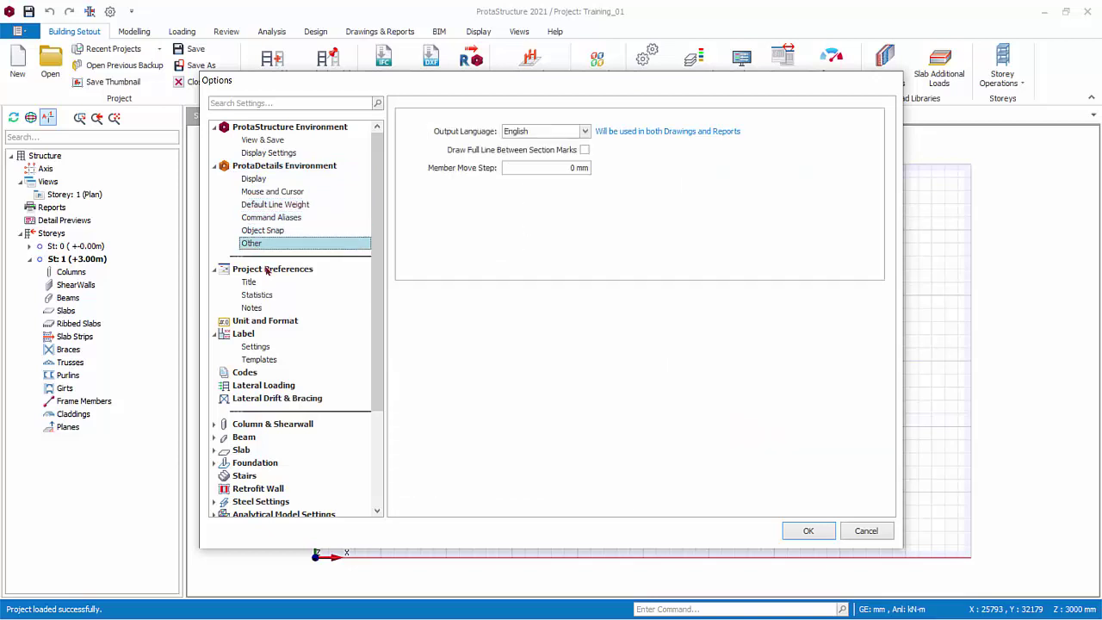
View the project title and statistics preferences, and replace the text in the project notes with "rev"
click(249, 283)
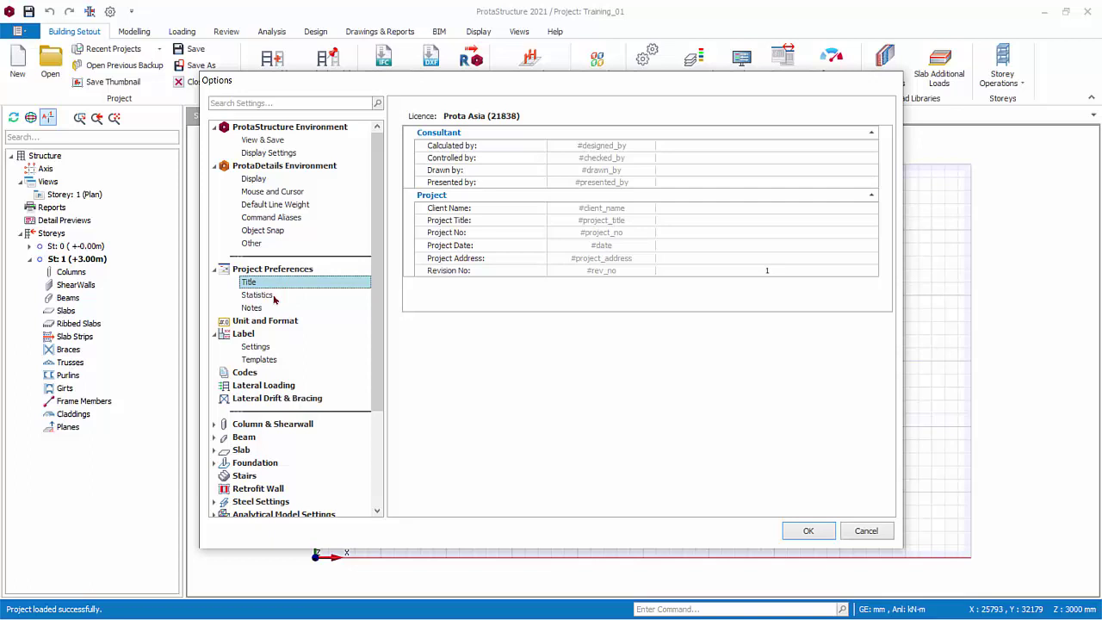
click(274, 297)
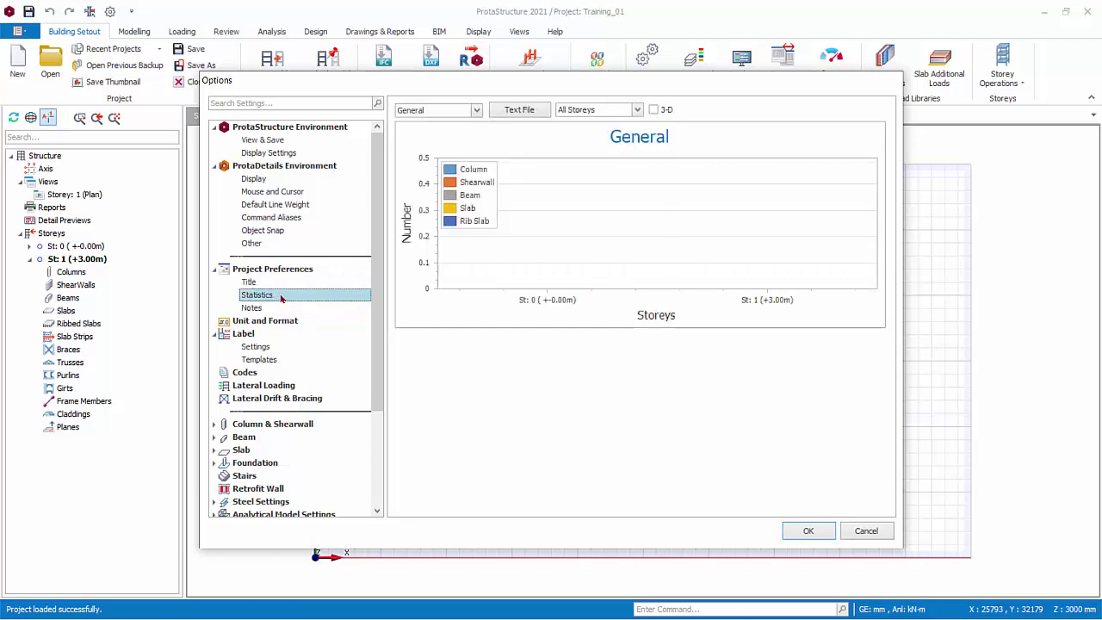
click(267, 308)
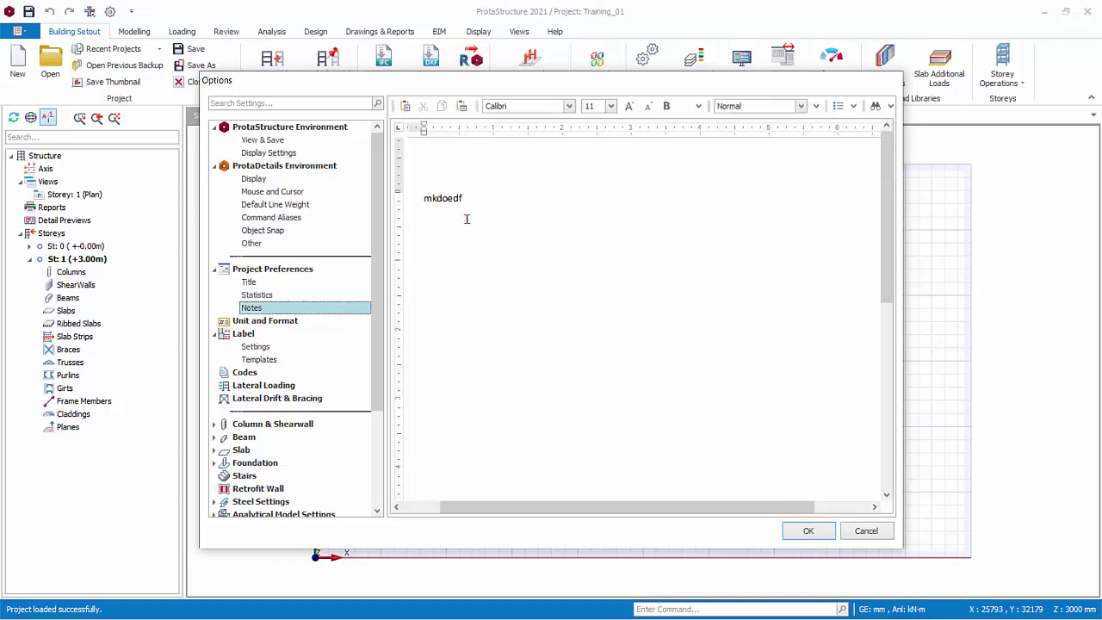
click(392, 206)
text(rev1)
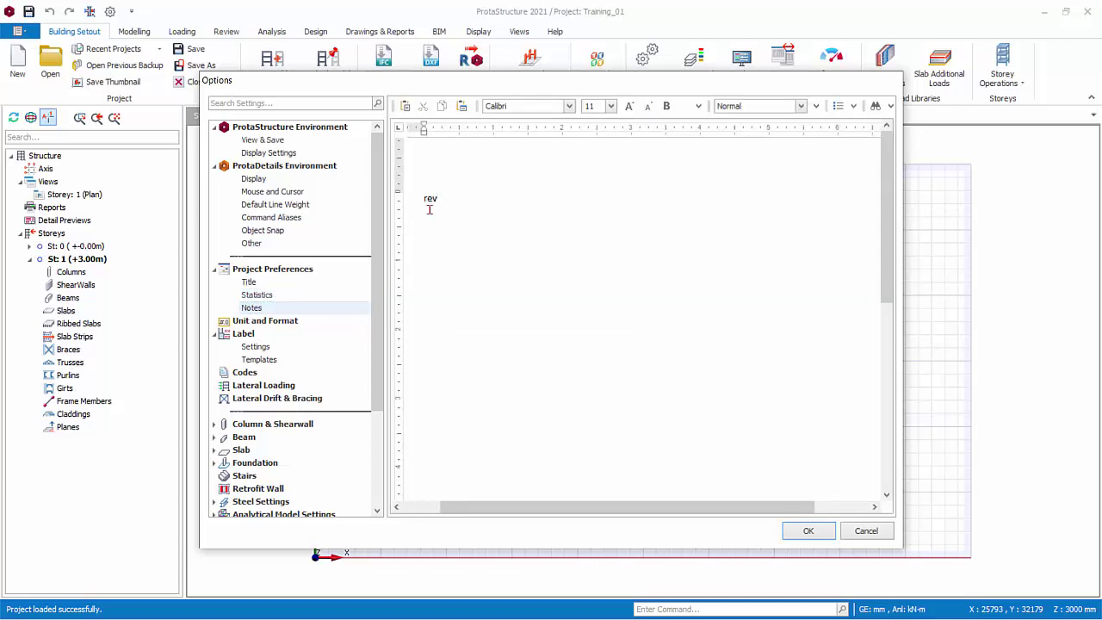
Examine the unit and format, label settings and templates, design codes, lateral loading, and lateral drift and bracing options
click(266, 322)
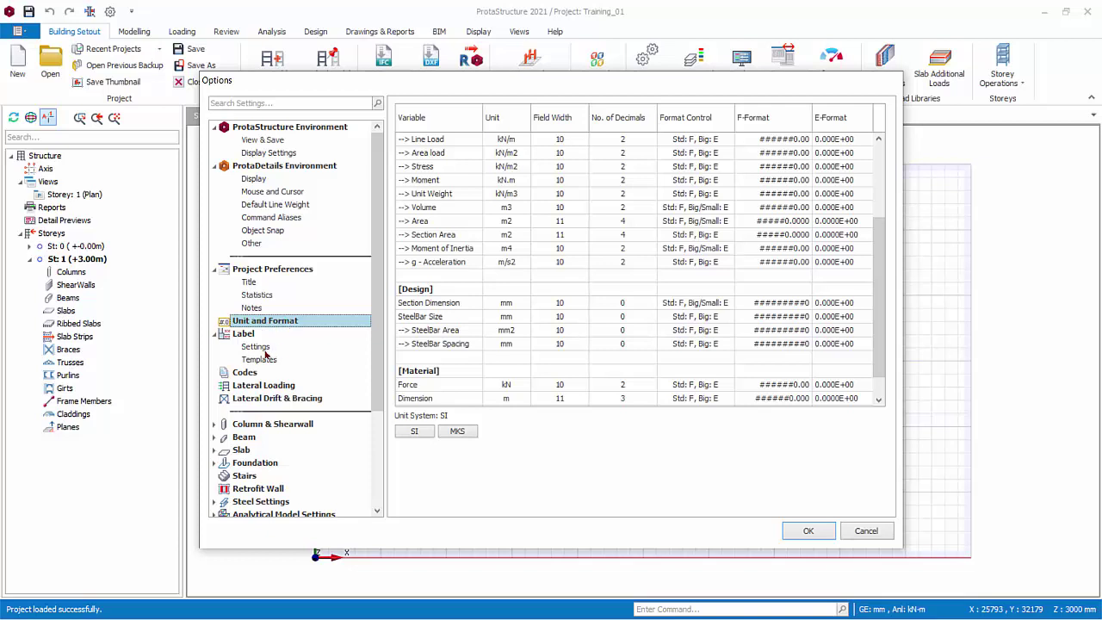
click(272, 353)
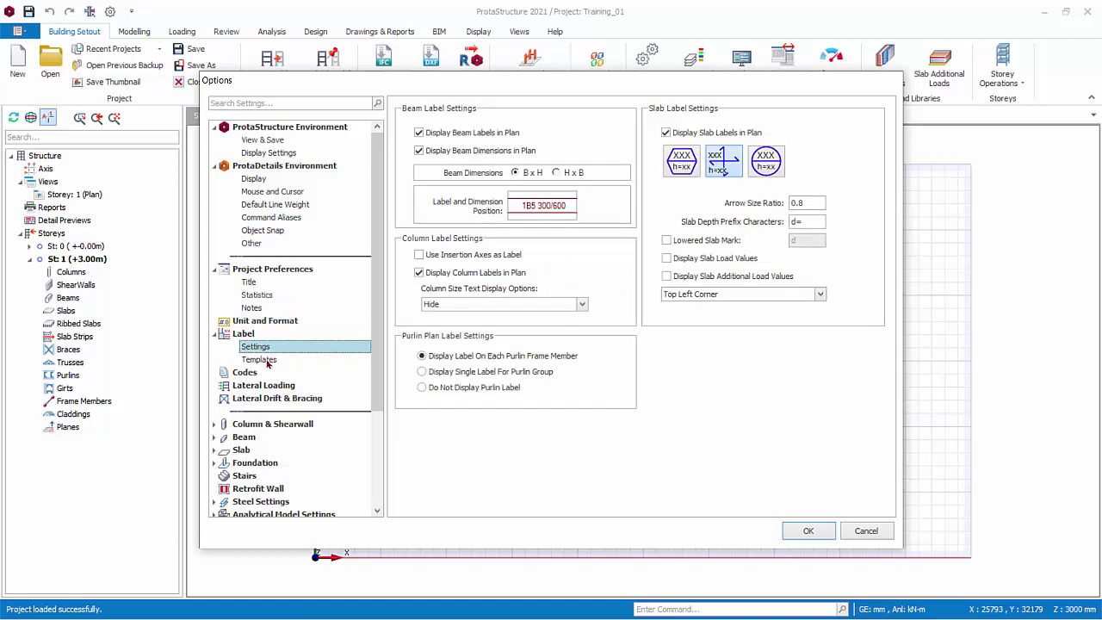
click(269, 362)
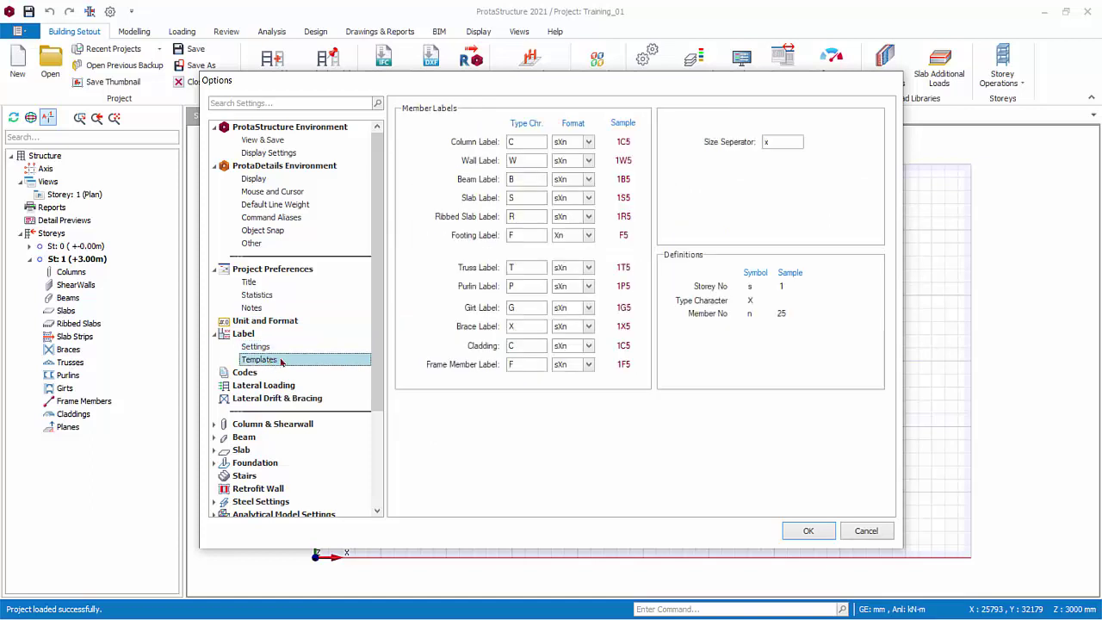
click(254, 374)
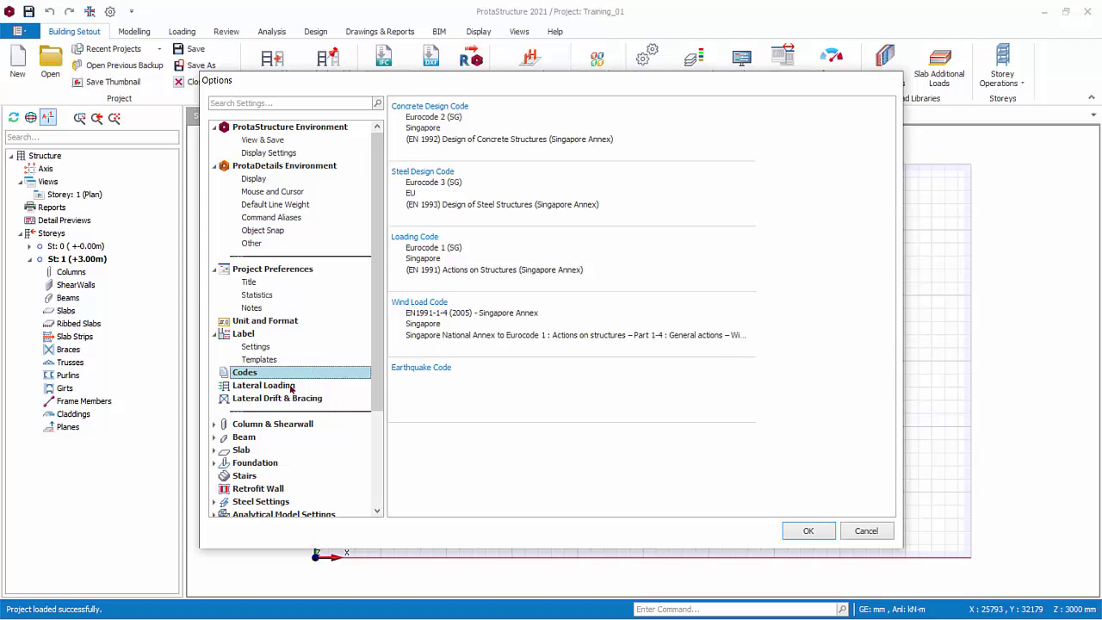
click(291, 388)
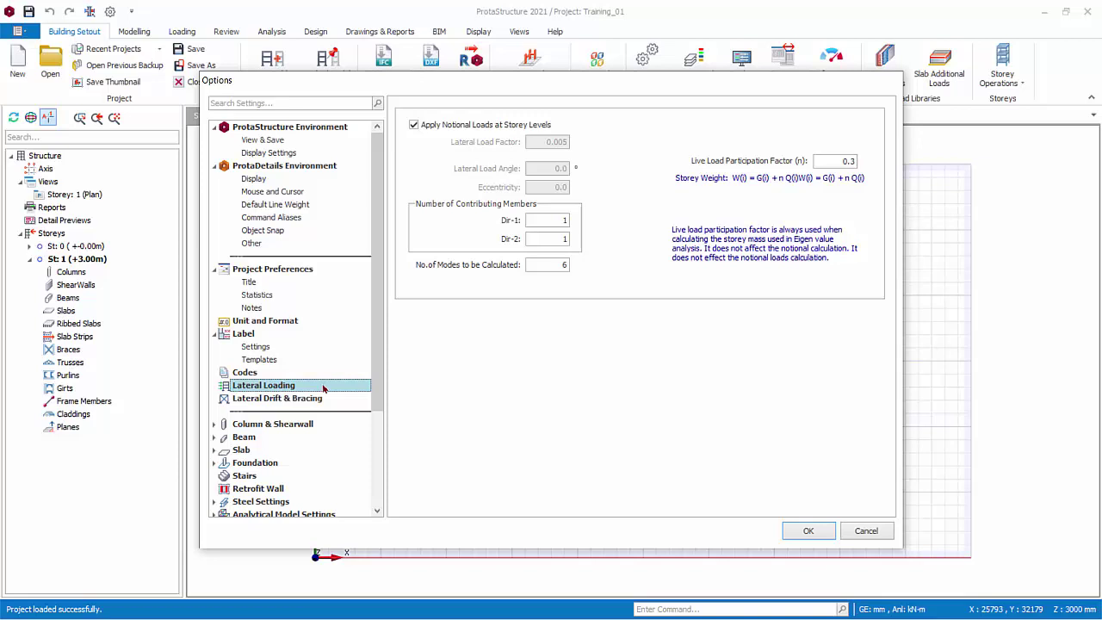
click(322, 398)
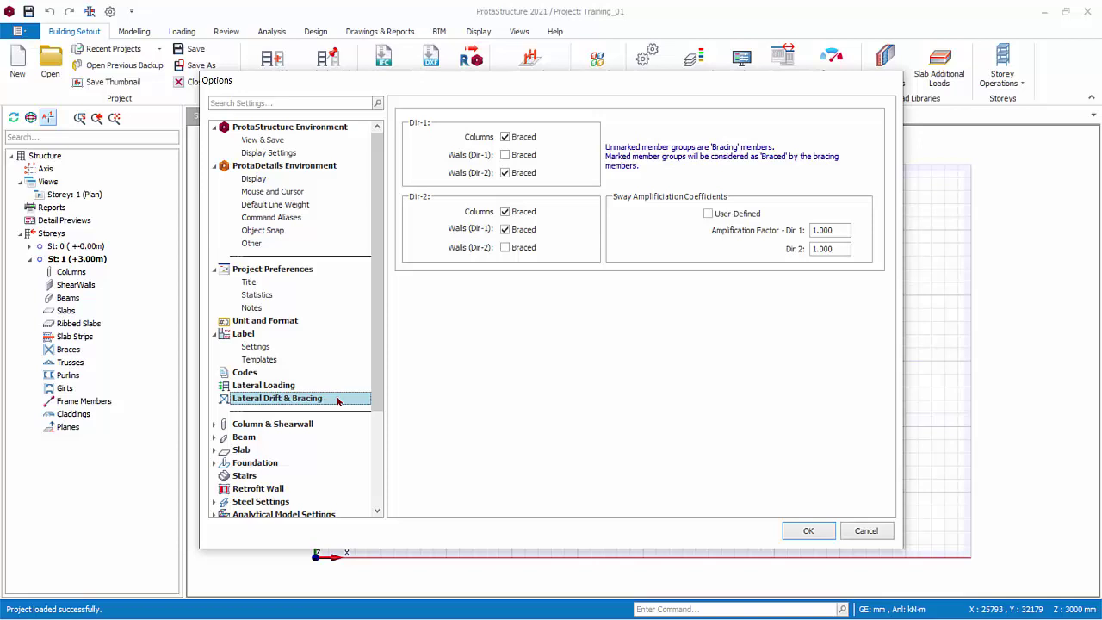
Examine the member settings for columns and shearwalls, beams, slabs, foundations and steel
scroll(339, 402, down, 3)
click(300, 347)
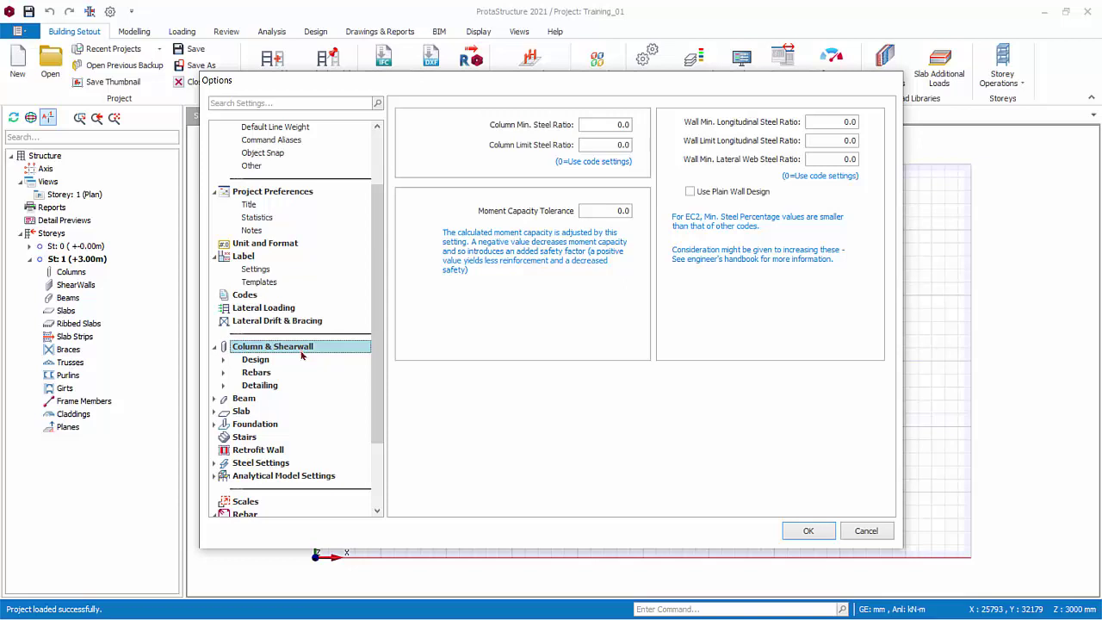
click(254, 401)
click(241, 488)
scroll(245, 487, down, 3)
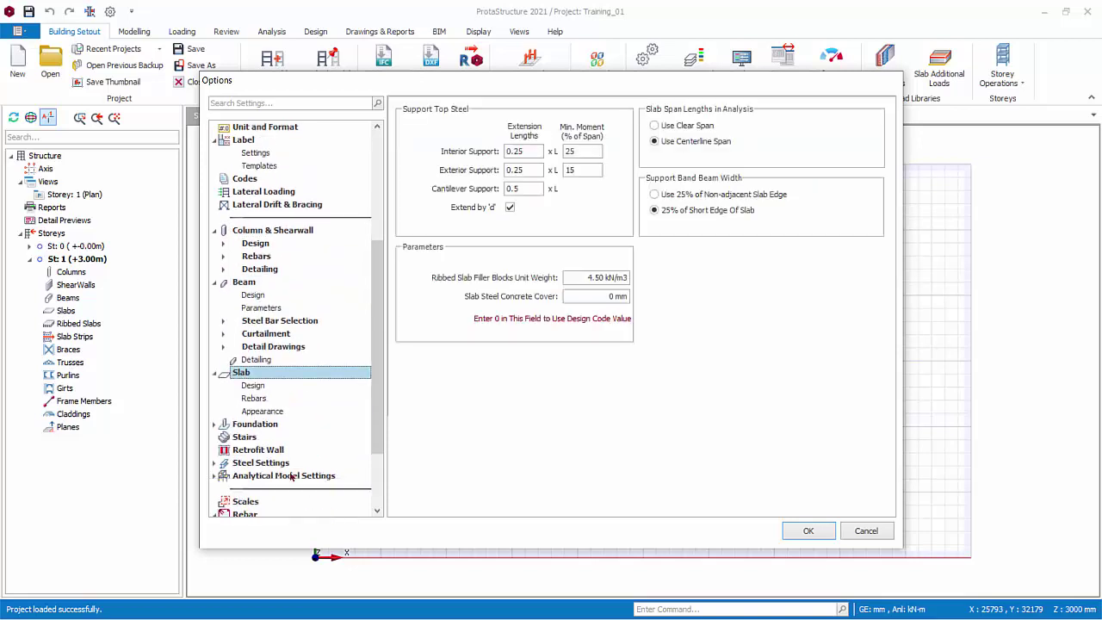
click(255, 425)
scroll(349, 446, down, 3)
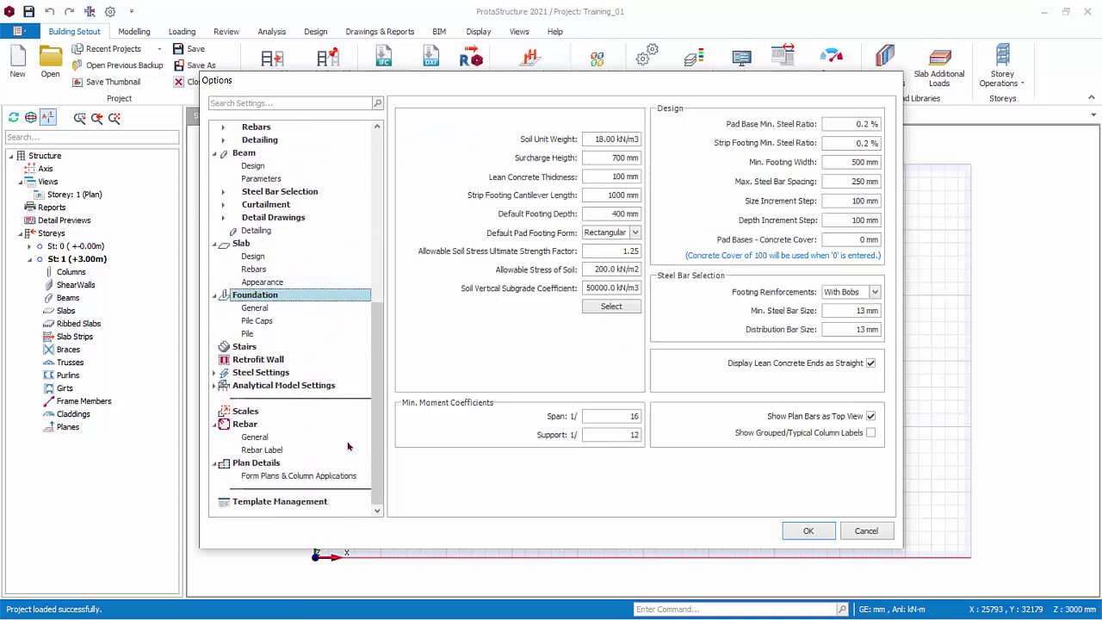
click(246, 372)
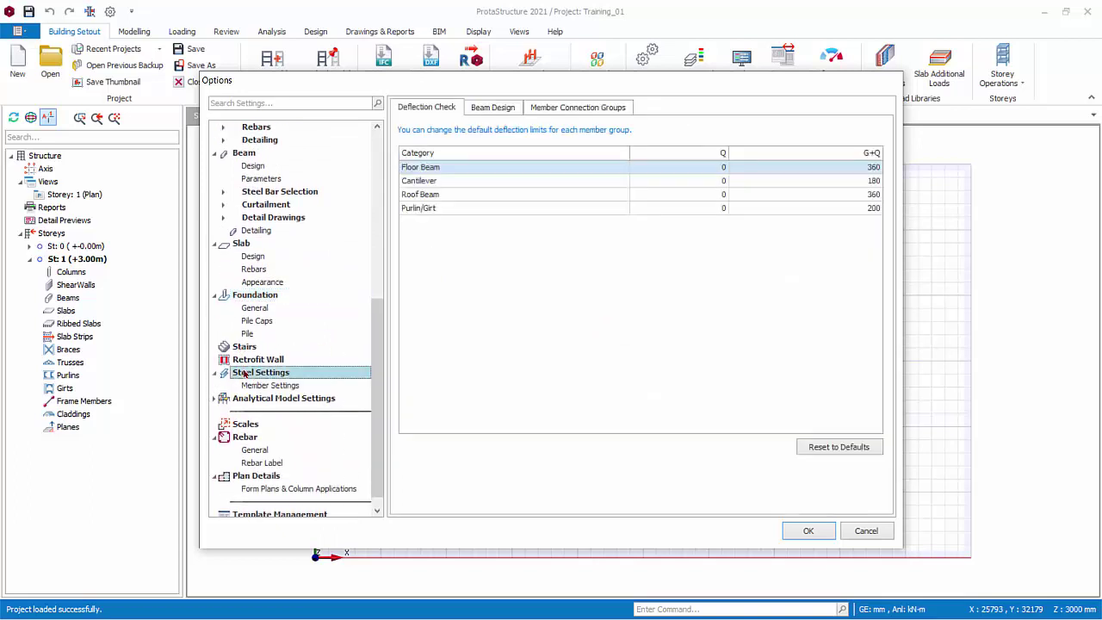
Examine the drawing scales, rebar and plan details settings and the template management options
click(244, 424)
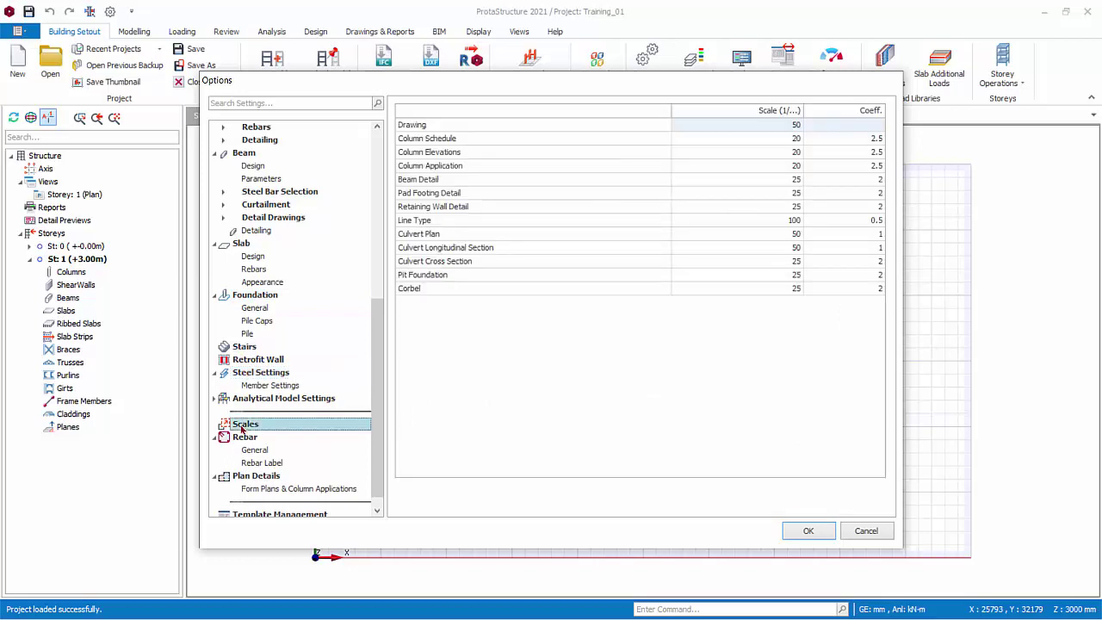
click(244, 439)
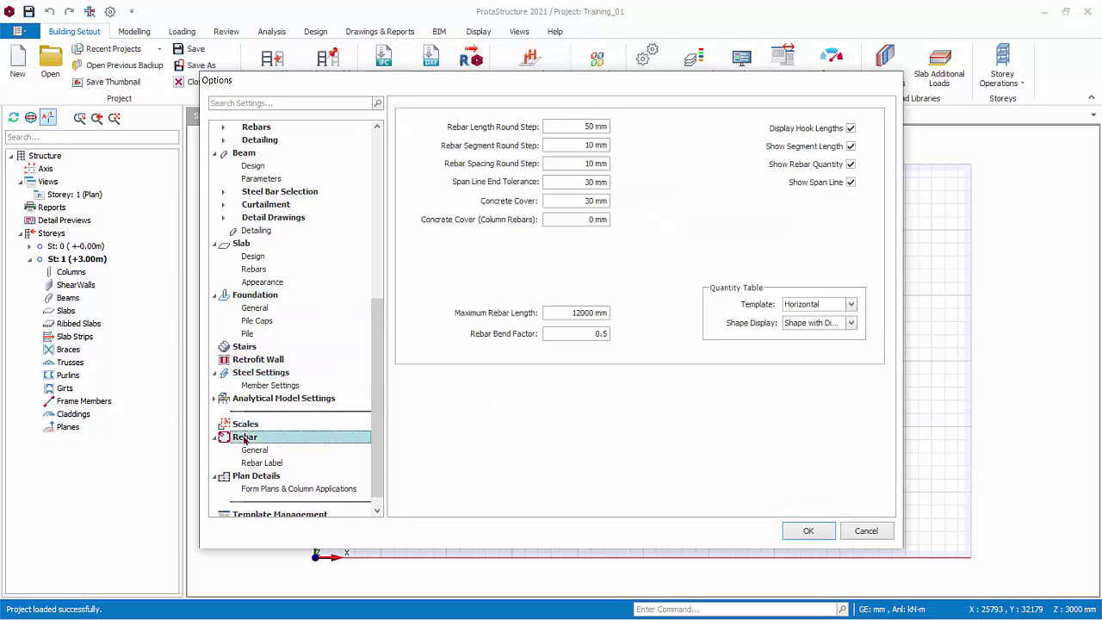
click(252, 476)
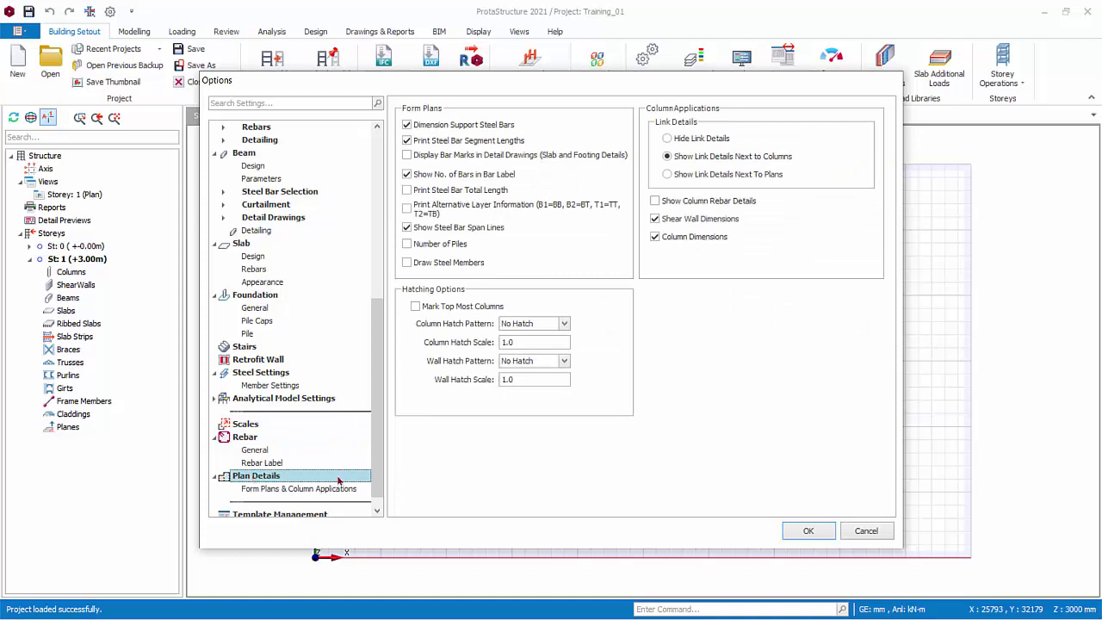
scroll(340, 480, down, 1)
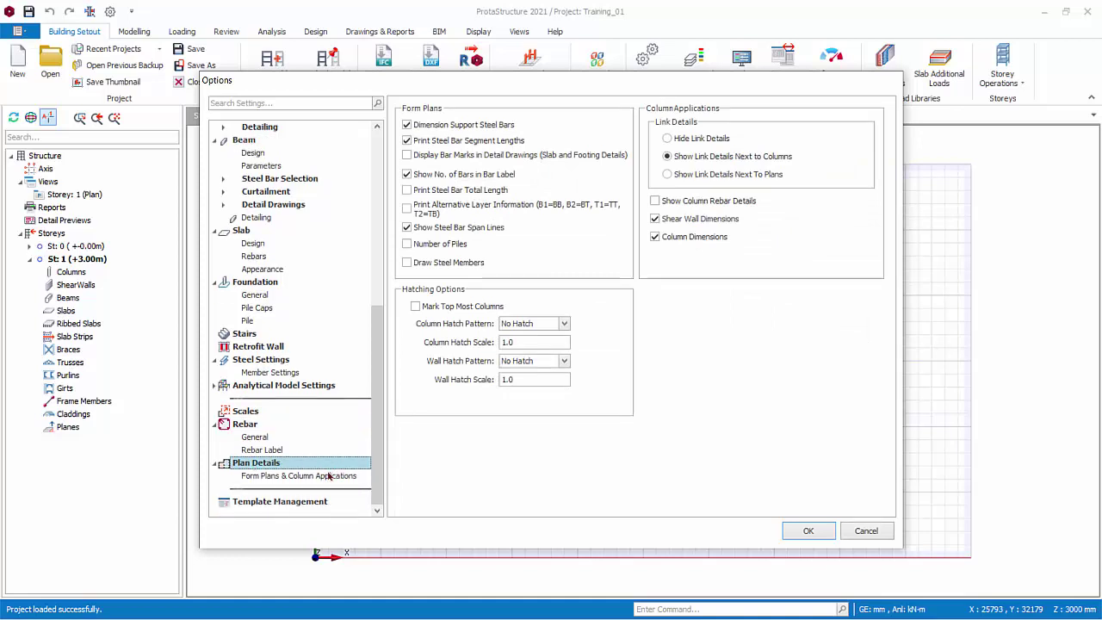
click(311, 507)
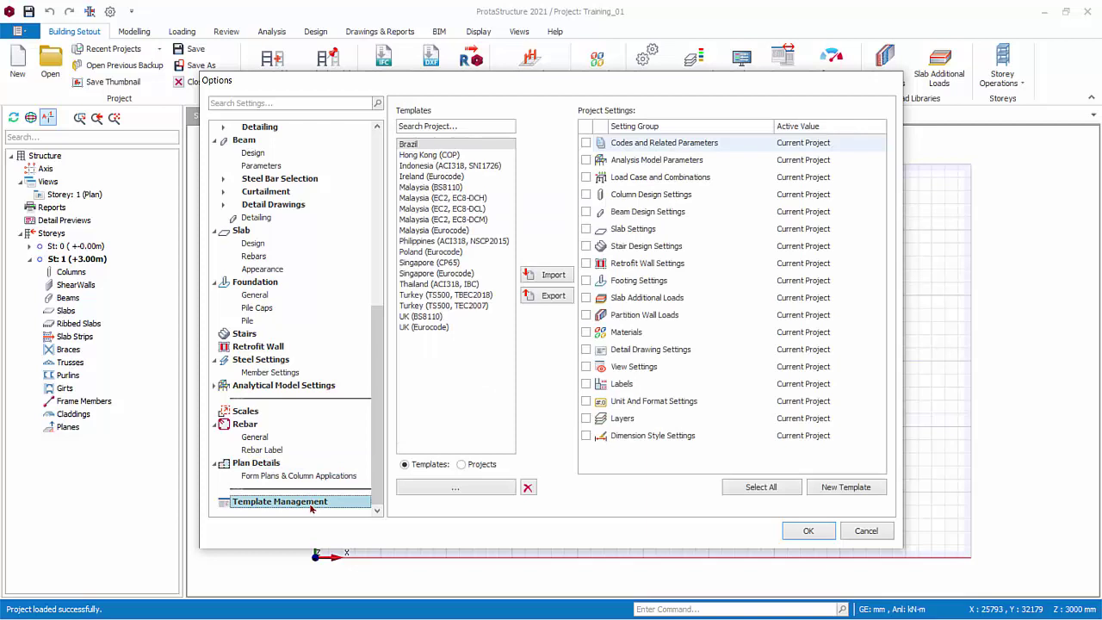